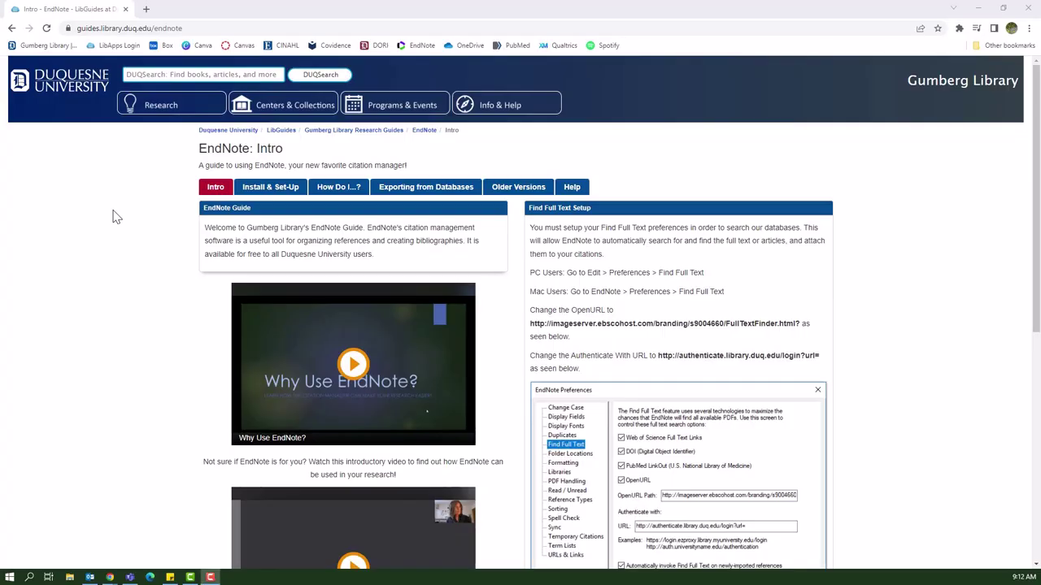
# Go to the EndNote guide's Install & Set-Up section and highlight the Need Help? support contacts.
pyautogui.click(266, 197)
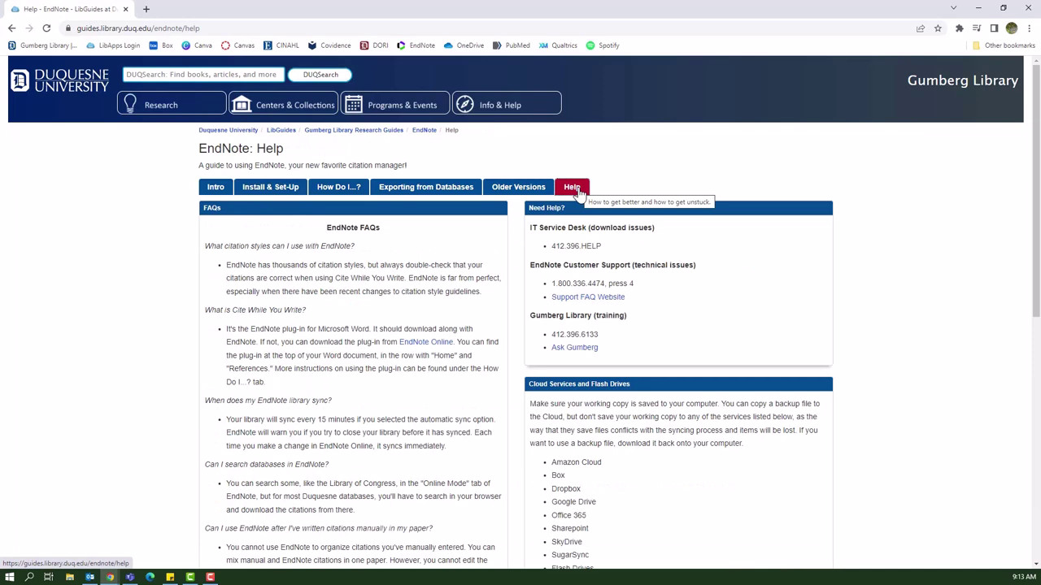
pyautogui.scroll(-1, 557, 221)
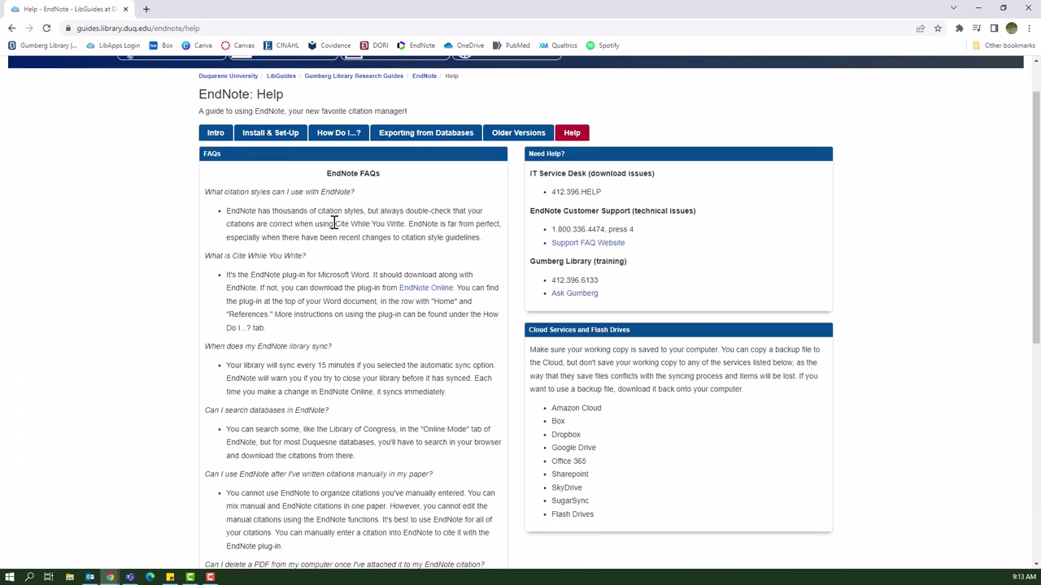
pyautogui.moveTo(527, 175); pyautogui.dragTo(640, 307)
pyautogui.click(646, 300)
pyautogui.scroll(1, 646, 303)
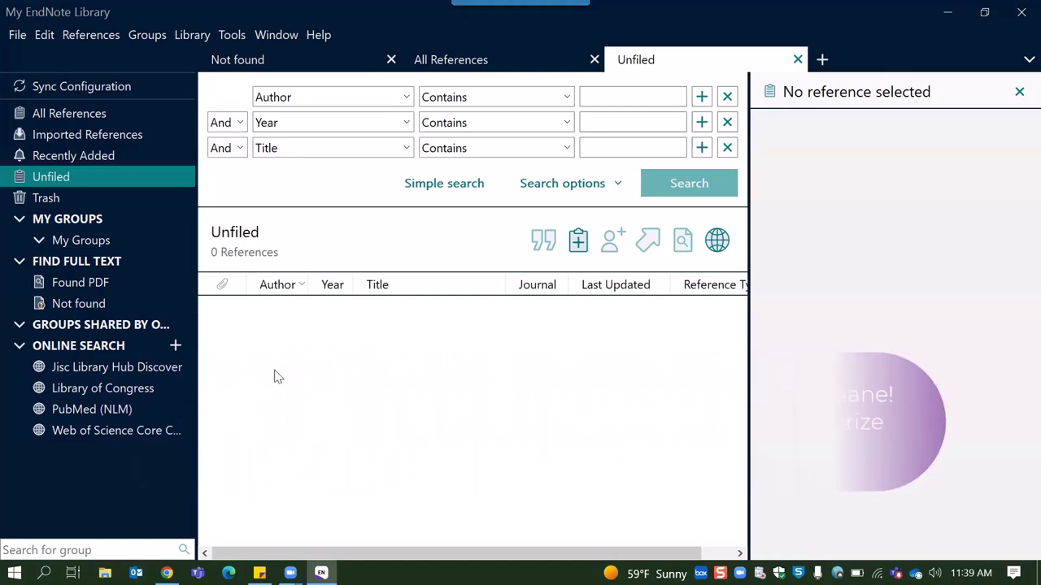
# Create a new group set named Project A under My Groups.
pyautogui.click(148, 39)
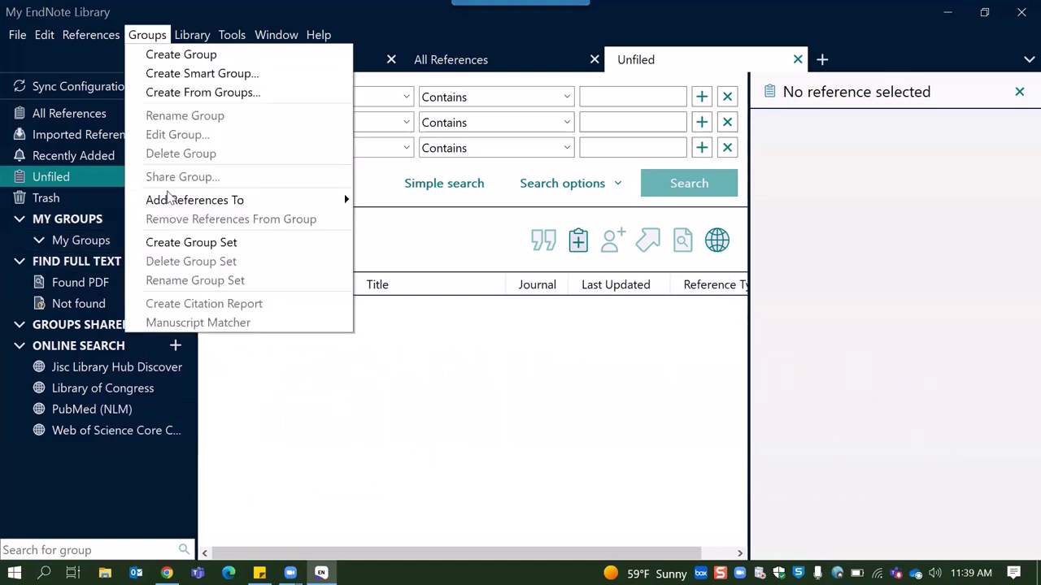
pyautogui.click(173, 244)
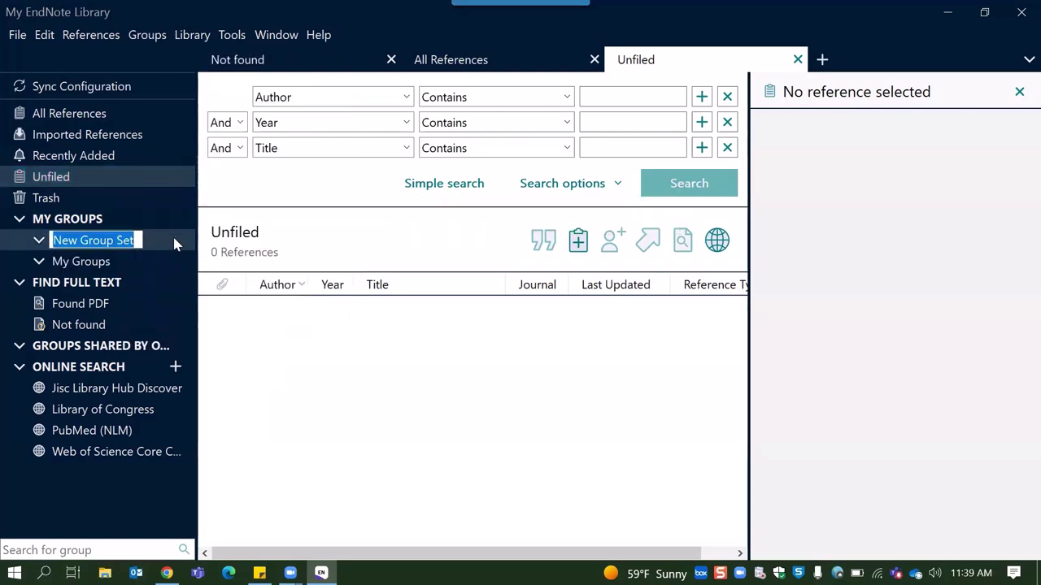
pyautogui.write('Projec')
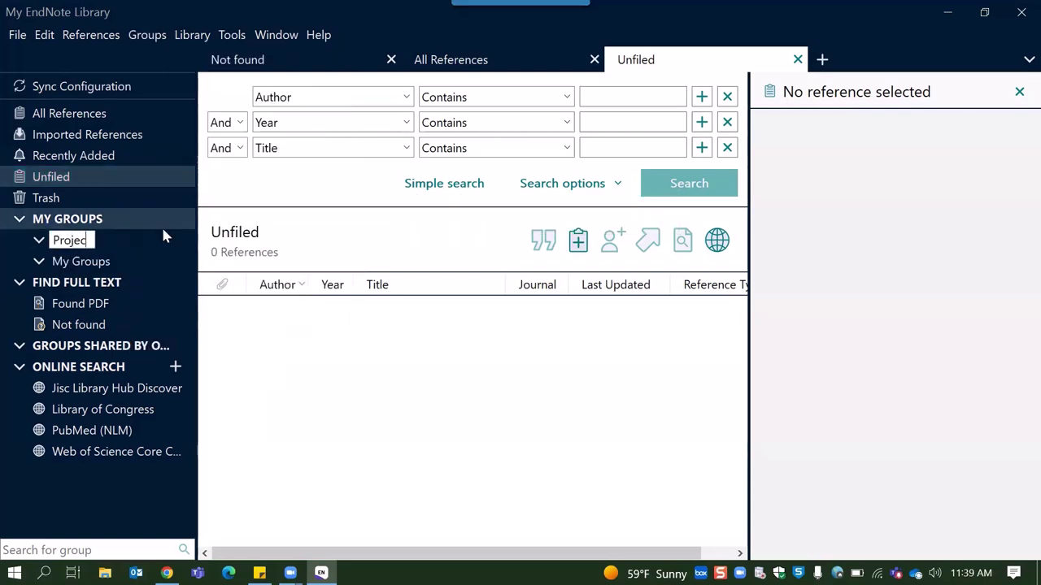
pyautogui.write('t A')
pyautogui.press('Return')
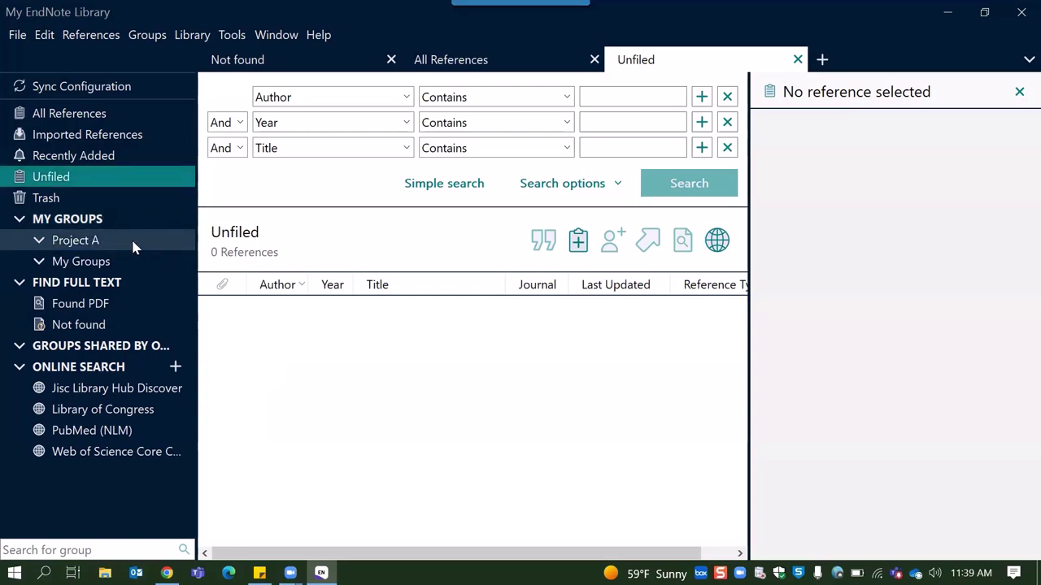
# Add a group named PubMed inside the Project A set.
pyautogui.rightClick(133, 244)
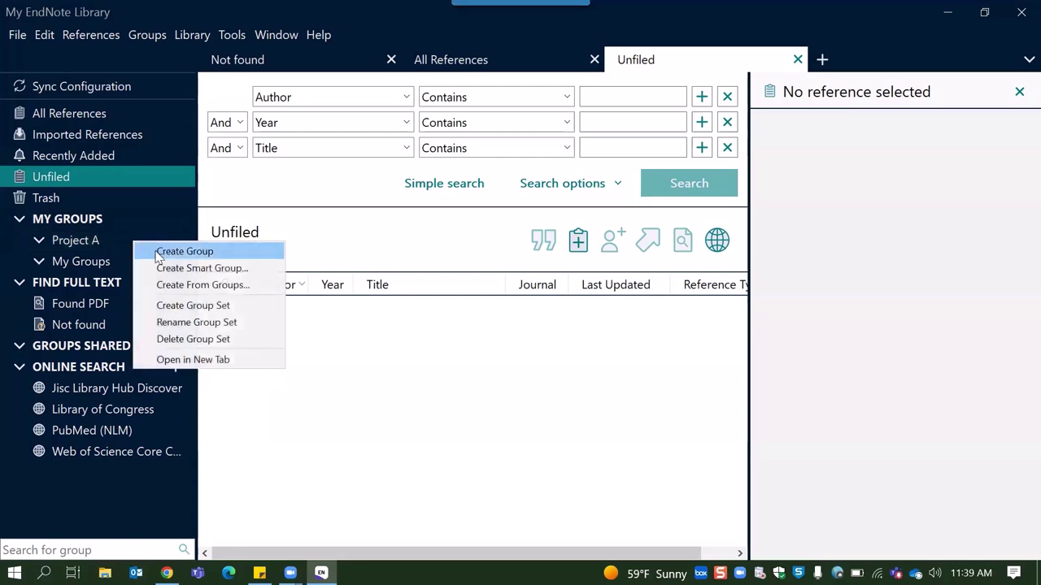
pyautogui.click(155, 249)
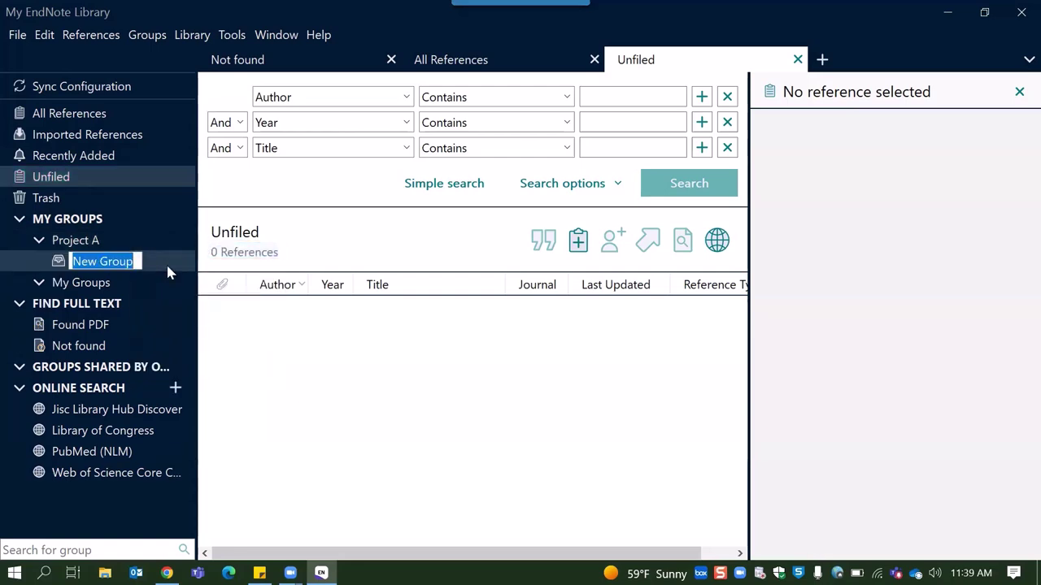
pyautogui.write('PubMed')
pyautogui.press('Return')
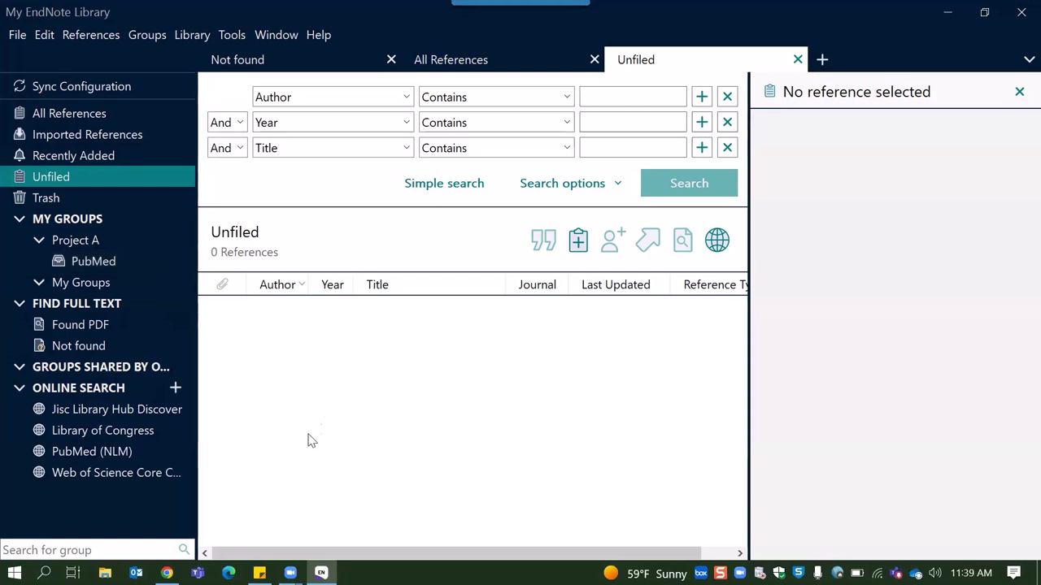
# In Chrome, follow the Gumberg Library page's PubMed link beneath the DUQSearch box.
pyautogui.click(166, 573)
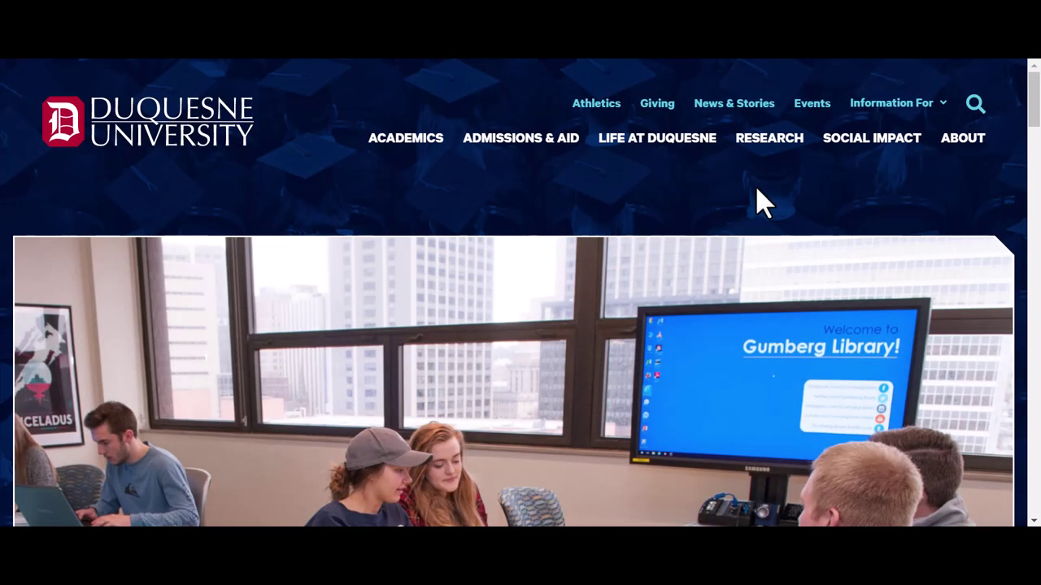
pyautogui.scroll(-7, 757, 192)
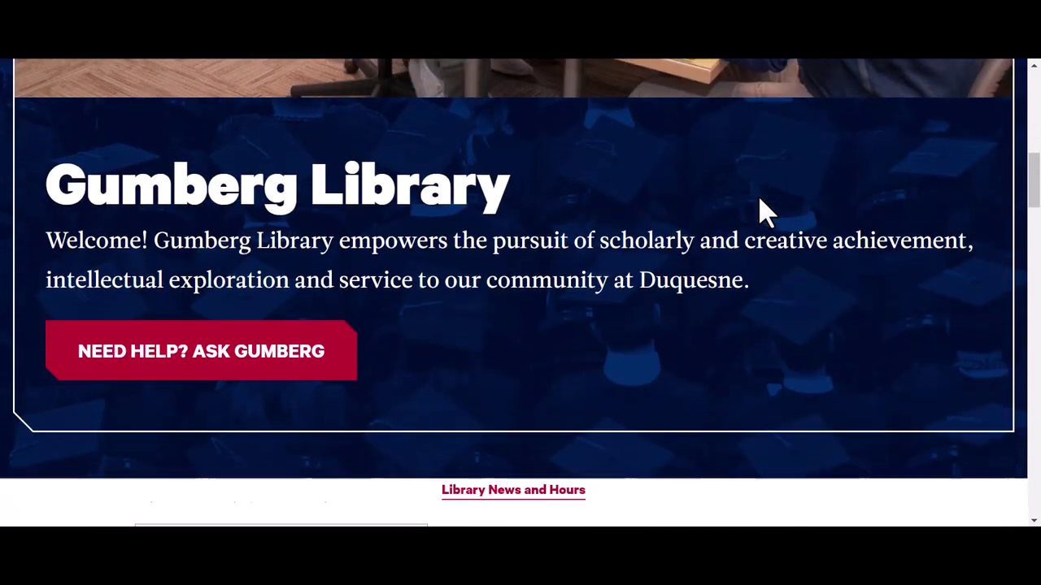
pyautogui.scroll(-4, 760, 200)
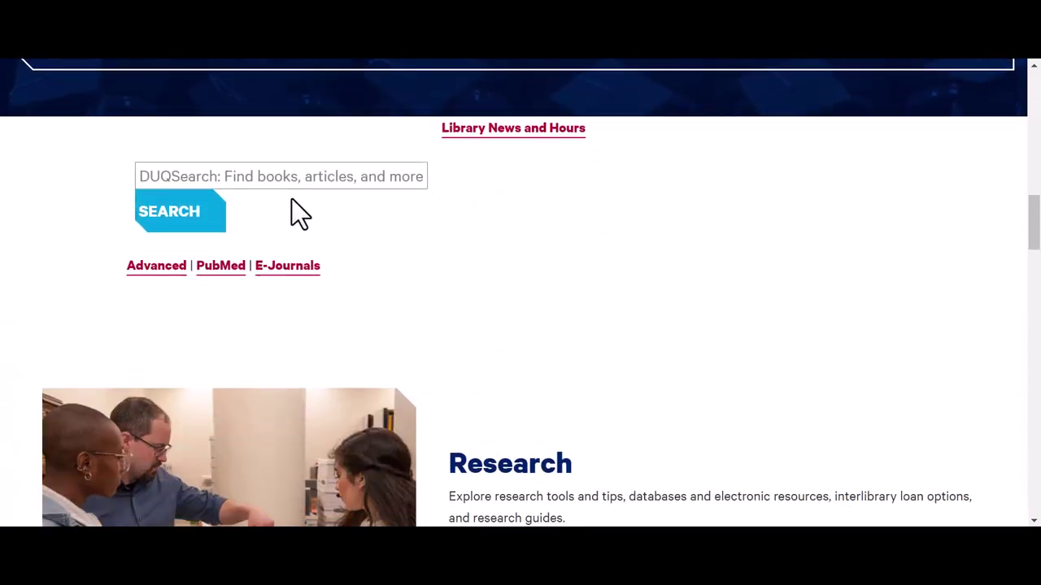
pyautogui.click(224, 276)
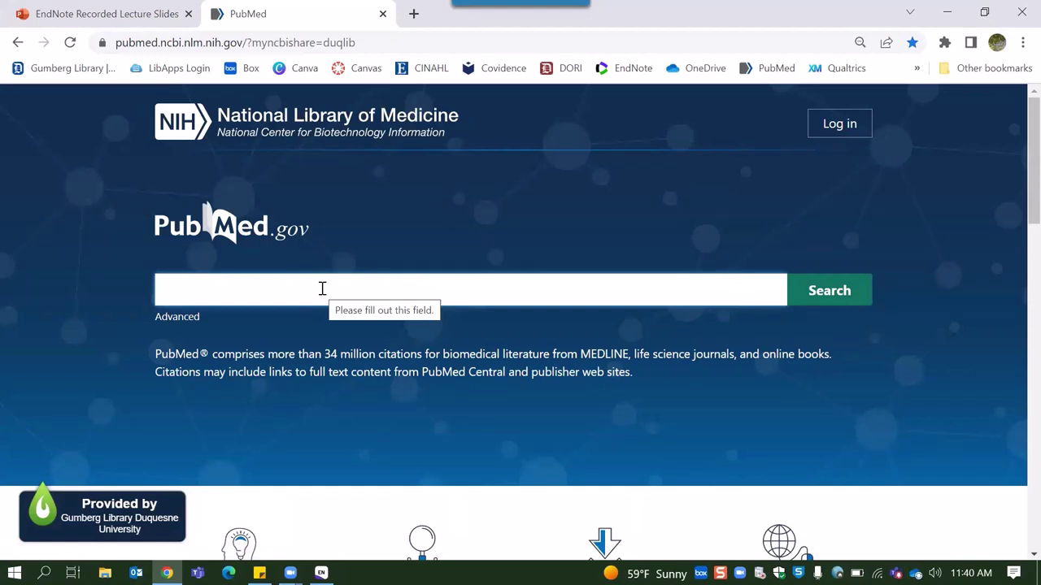
# Search PubMed for 'emotional contagion AND COVID-19' and scroll through the 179 results.
pyautogui.write('emotional contagi')
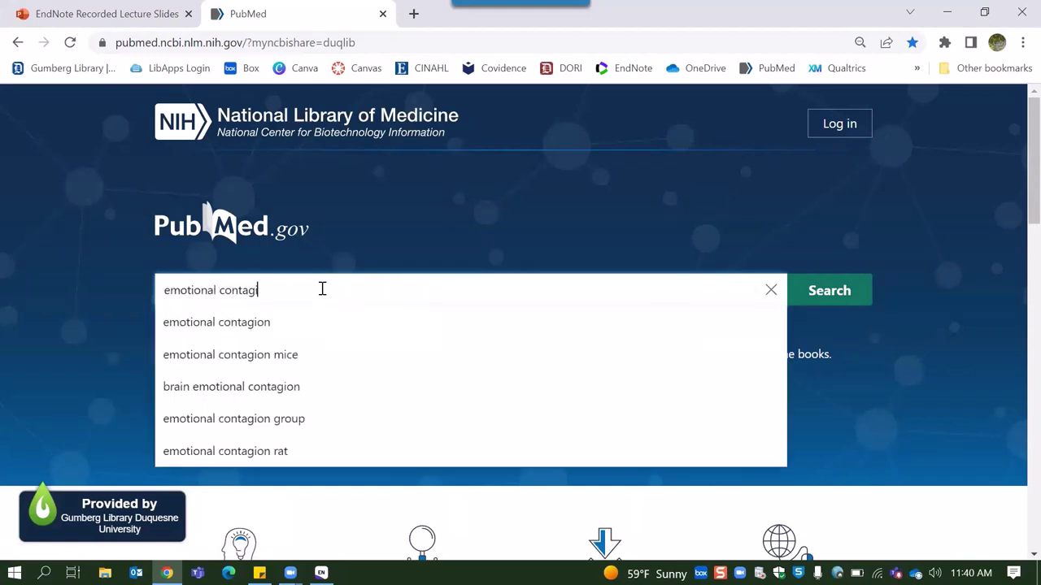
pyautogui.write('on AND COVID-19')
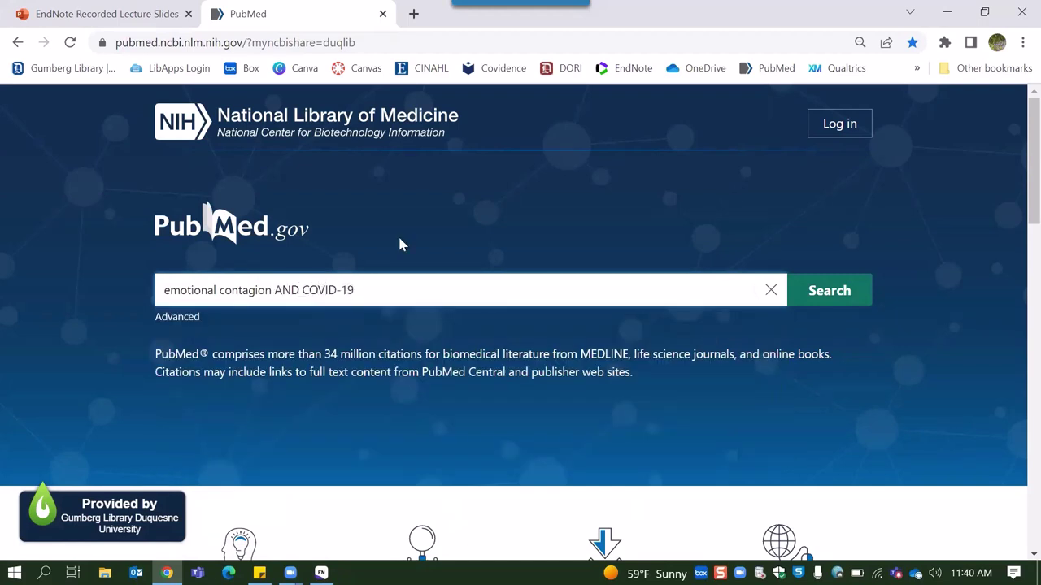
pyautogui.click(818, 293)
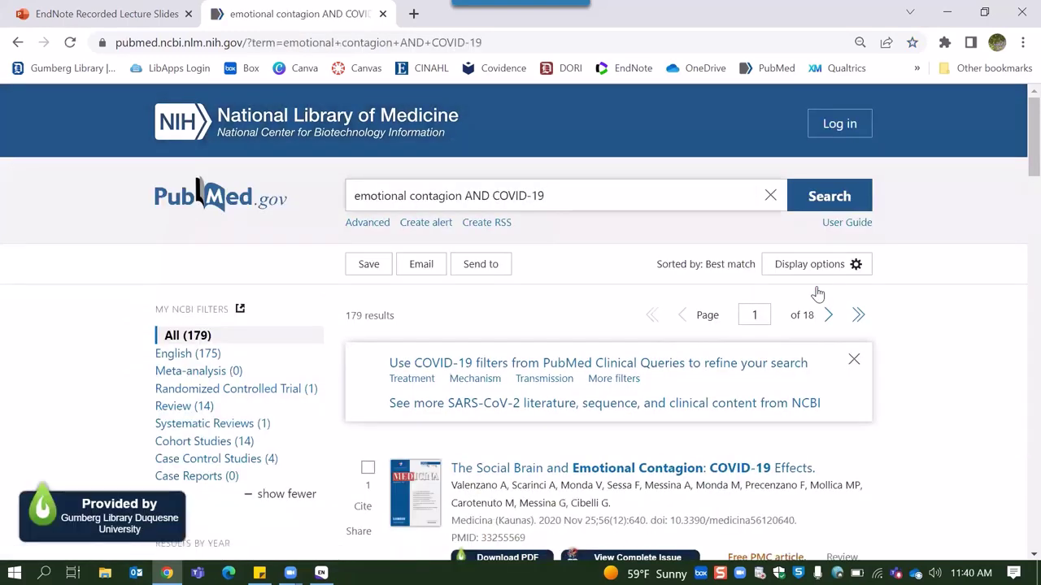
pyautogui.scroll(-1, 544, 306)
pyautogui.scroll(-1, 544, 307)
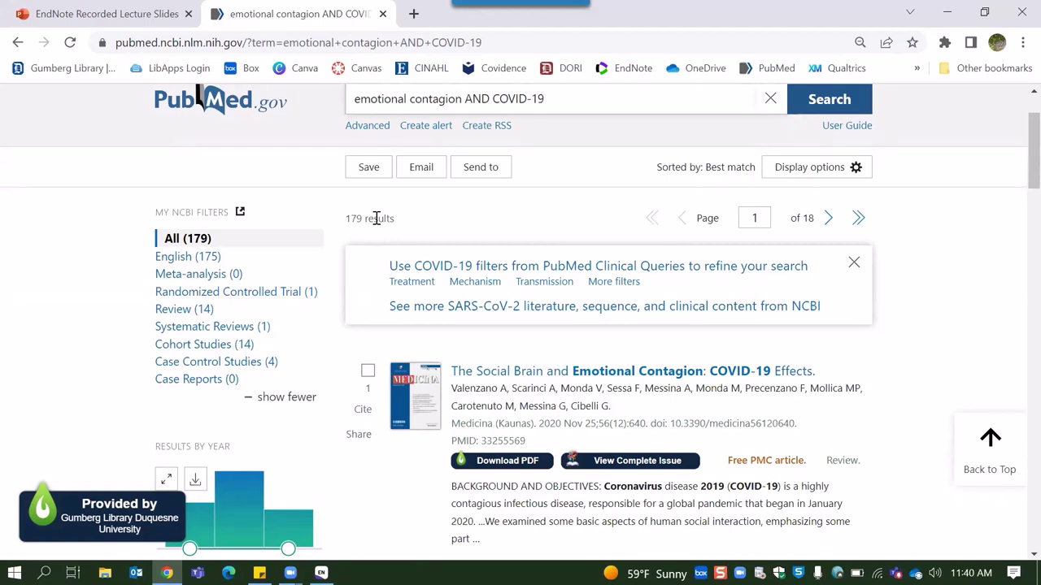
# Tick ten results, from emotional contagion and healthcare workers to burnout and contagion worry.
pyautogui.scroll(-1, 365, 349)
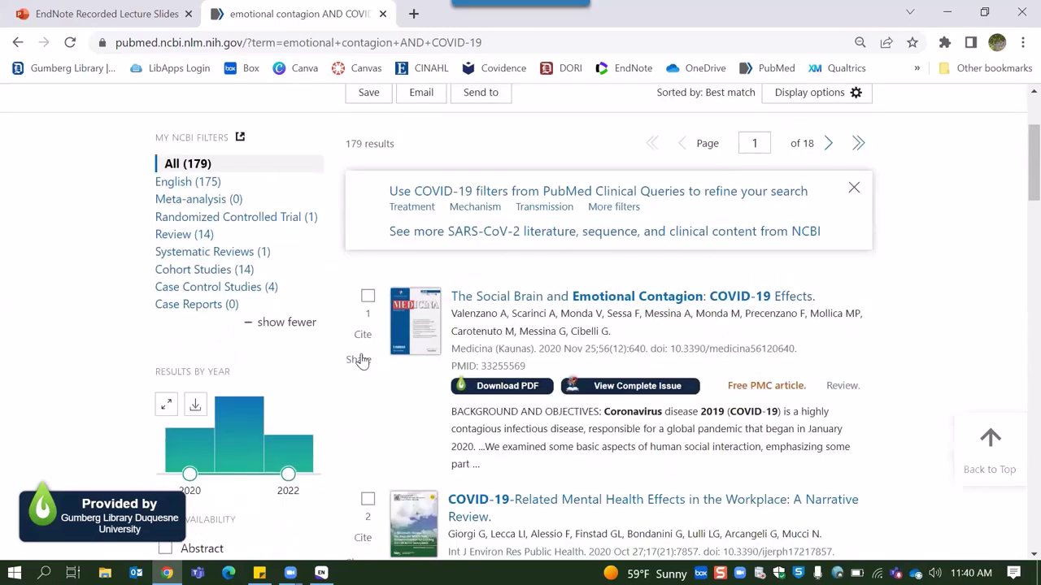
pyautogui.click(367, 298)
pyautogui.scroll(-3, 369, 305)
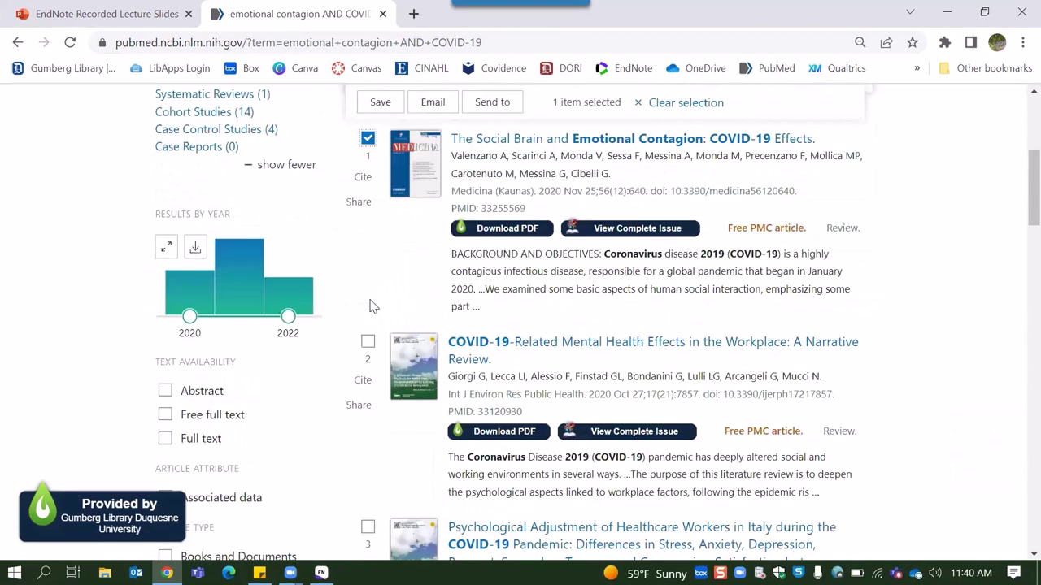
pyautogui.click(367, 319)
pyautogui.scroll(-1, 367, 326)
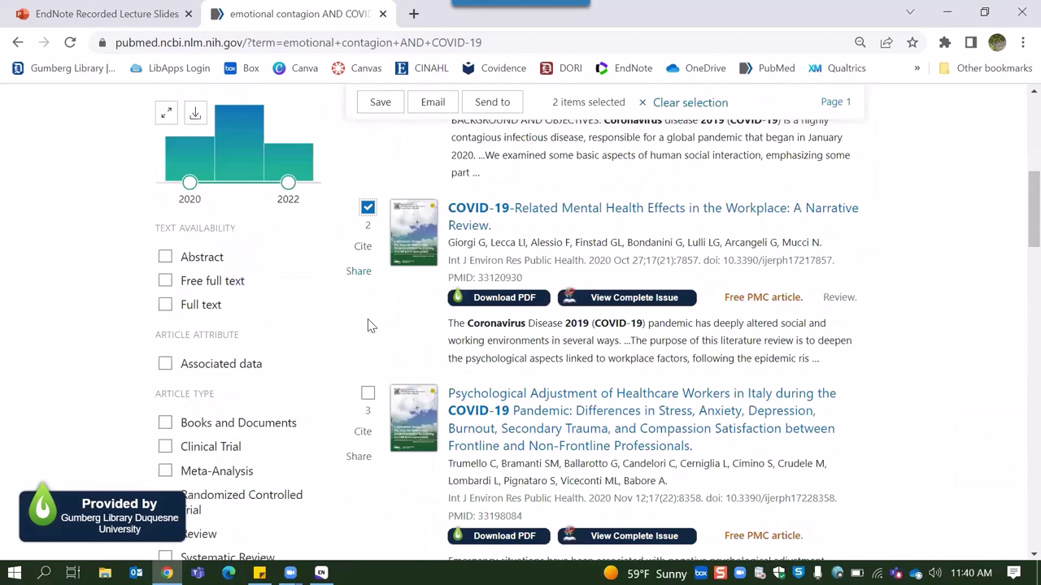
pyautogui.scroll(-2, 377, 279)
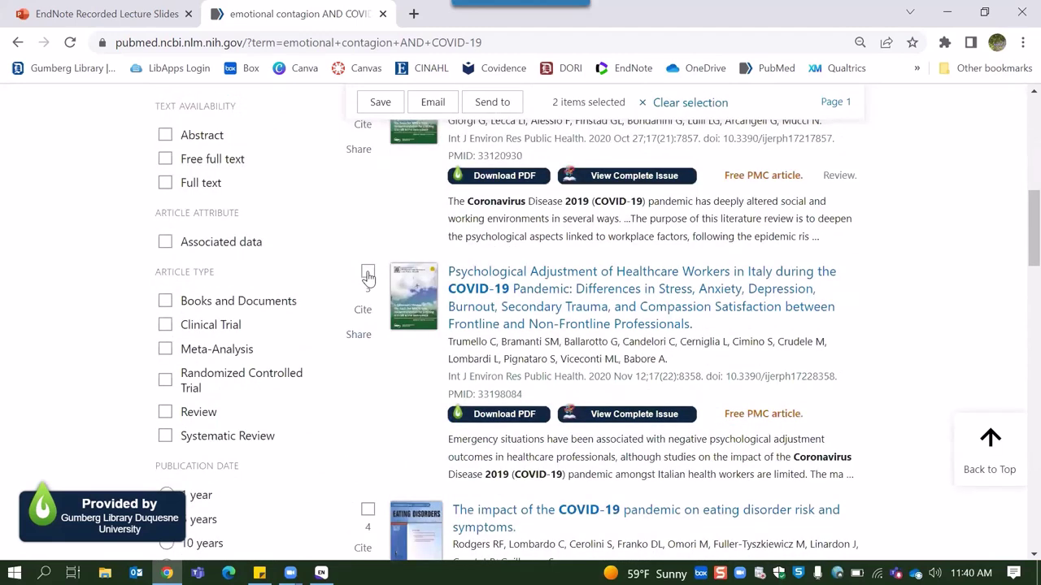
pyautogui.click(367, 278)
pyautogui.scroll(-1, 366, 277)
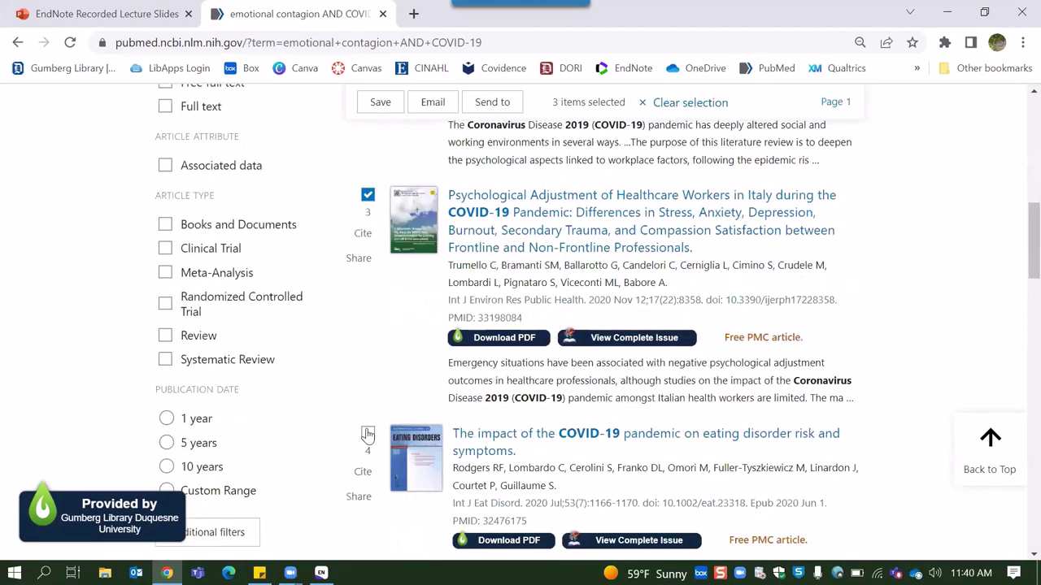
pyautogui.click(368, 435)
pyautogui.scroll(-3, 366, 431)
pyautogui.scroll(-1, 368, 358)
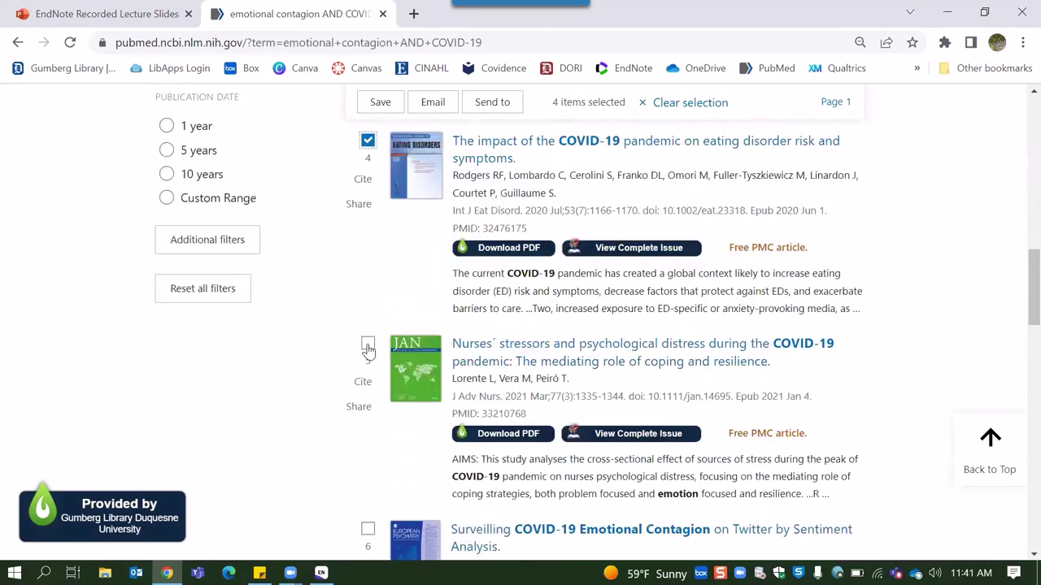
pyautogui.click(368, 348)
pyautogui.scroll(-3, 367, 348)
pyautogui.click(368, 311)
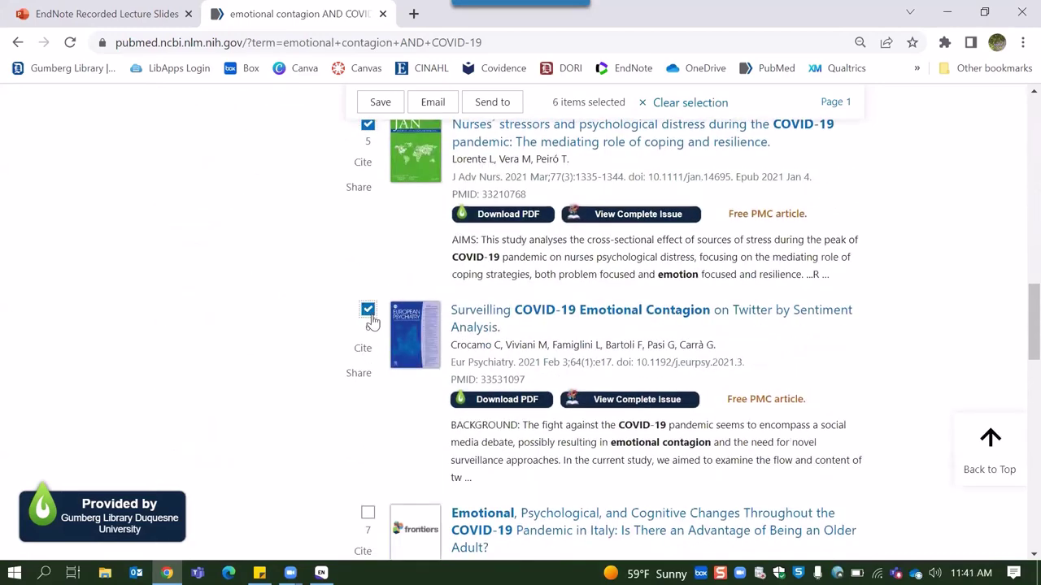
pyautogui.scroll(-2, 372, 320)
pyautogui.click(367, 355)
pyautogui.scroll(-2, 366, 360)
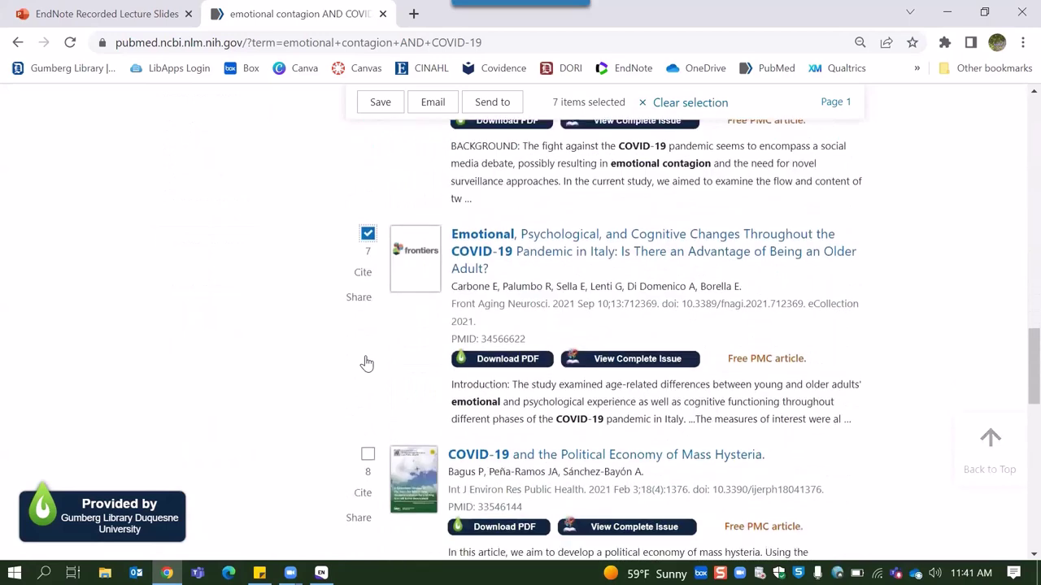
pyautogui.scroll(-1, 367, 362)
pyautogui.click(367, 411)
pyautogui.scroll(-2, 370, 423)
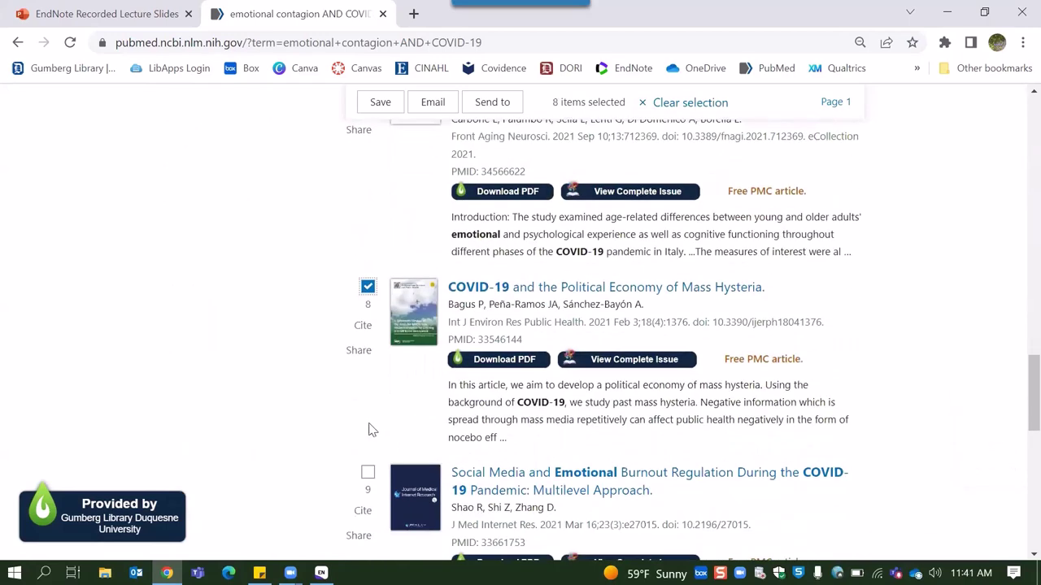
pyautogui.click(368, 473)
pyautogui.scroll(-2, 370, 479)
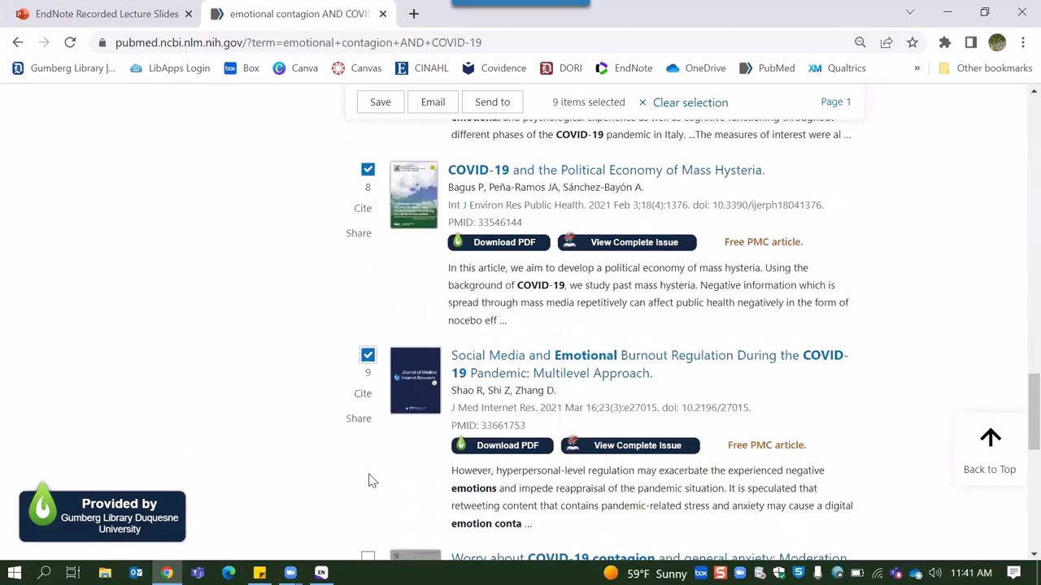
pyautogui.scroll(-2, 366, 480)
pyautogui.click(367, 458)
pyautogui.scroll(-1, 370, 460)
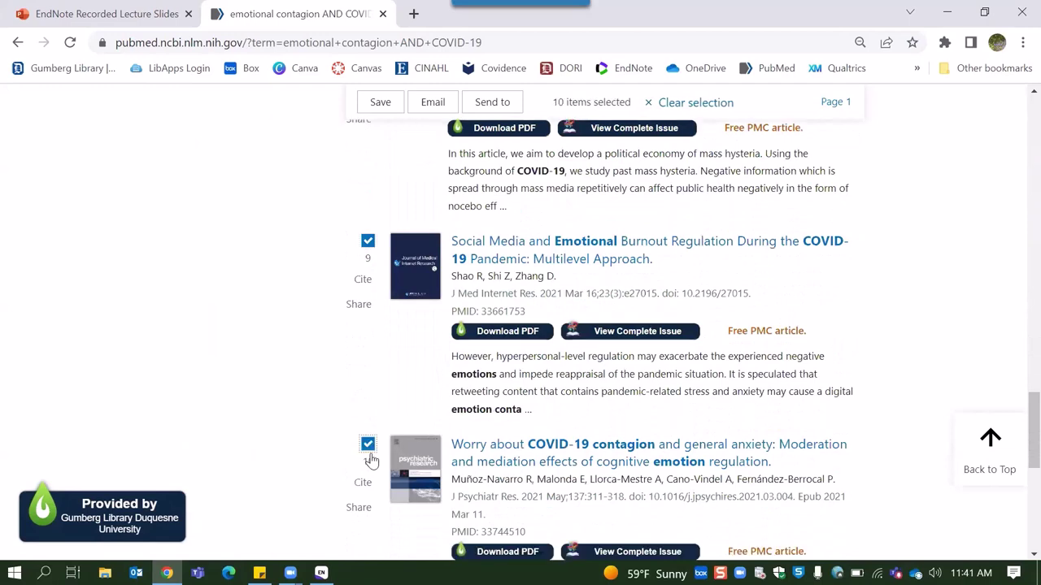
pyautogui.scroll(-3, 370, 462)
pyautogui.scroll(20, 370, 461)
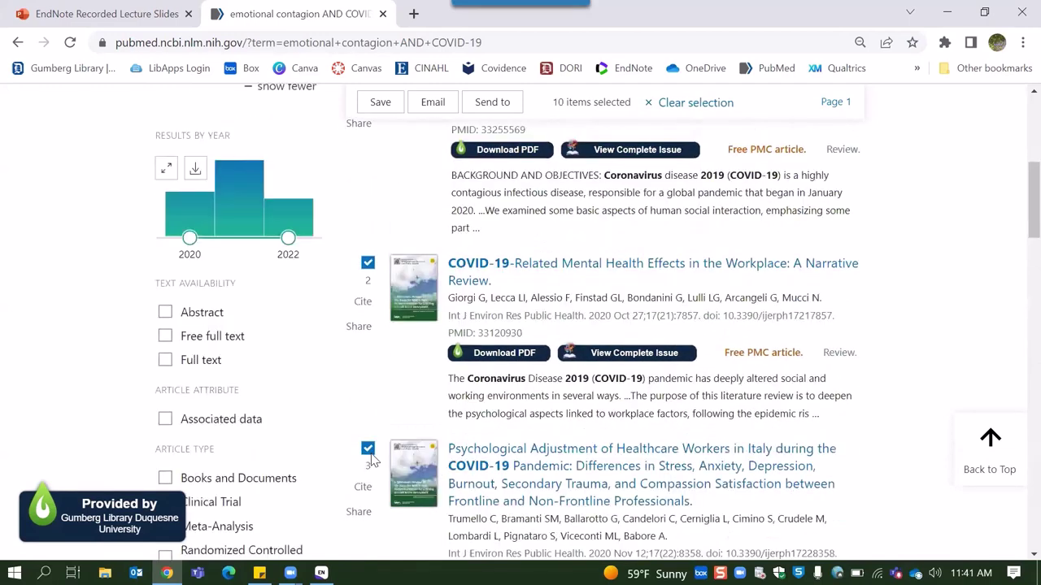
pyautogui.scroll(6, 370, 460)
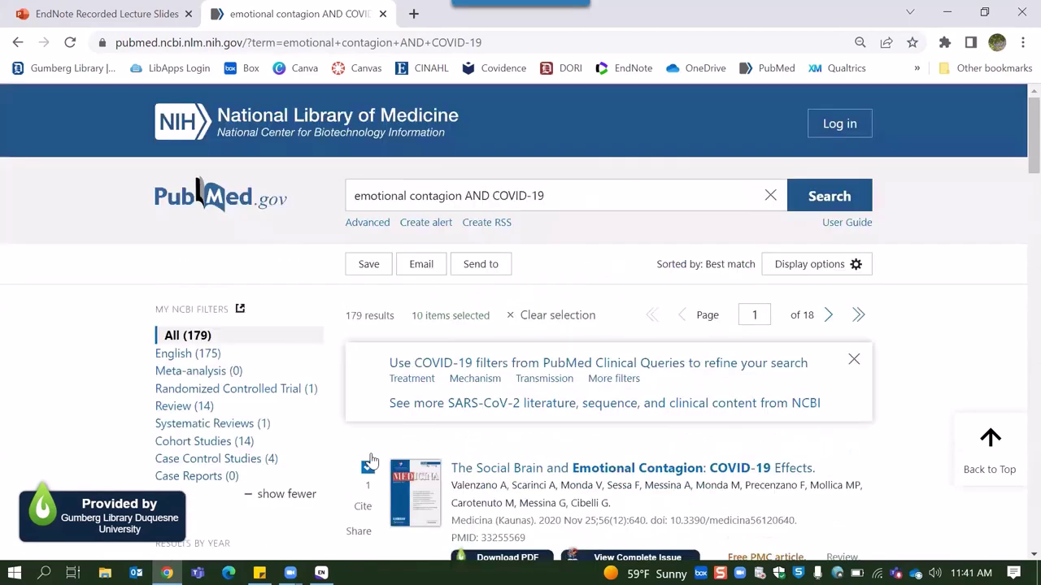
# Export the 10 selected results as a citation-manager .nbib file and import it into EndNote.
pyautogui.click(490, 274)
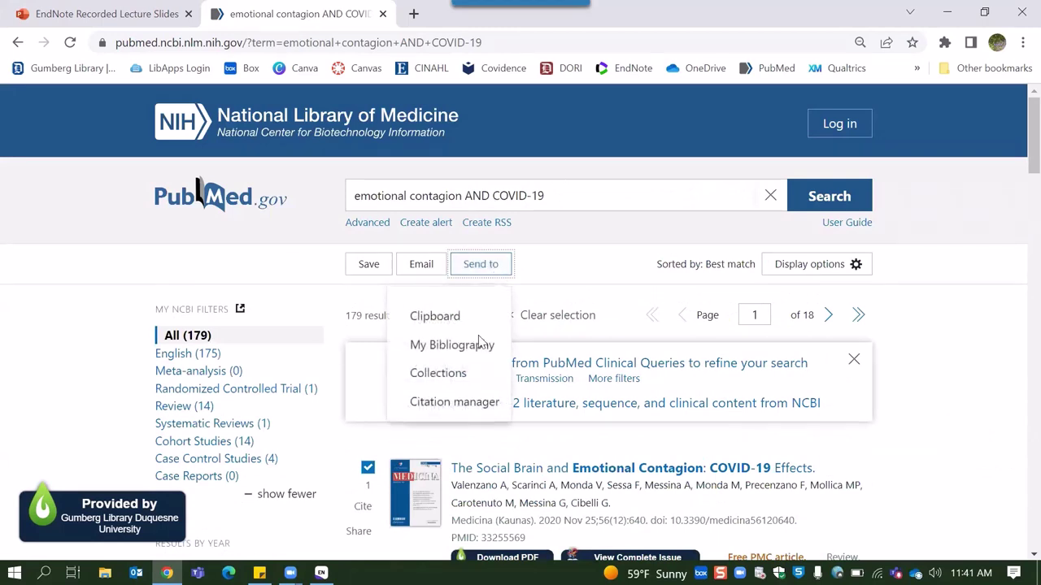
pyautogui.click(459, 401)
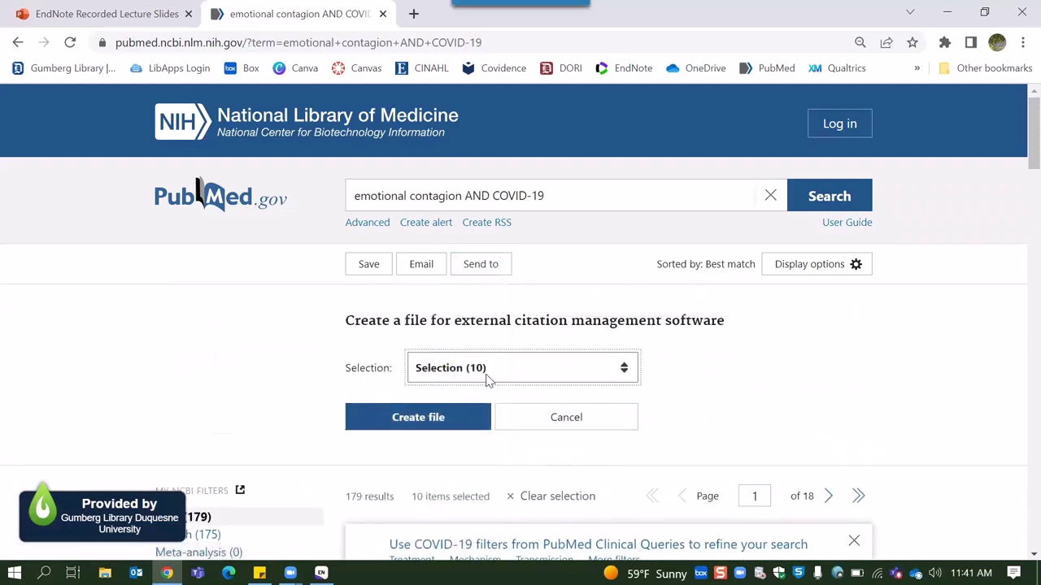
pyautogui.click(488, 380)
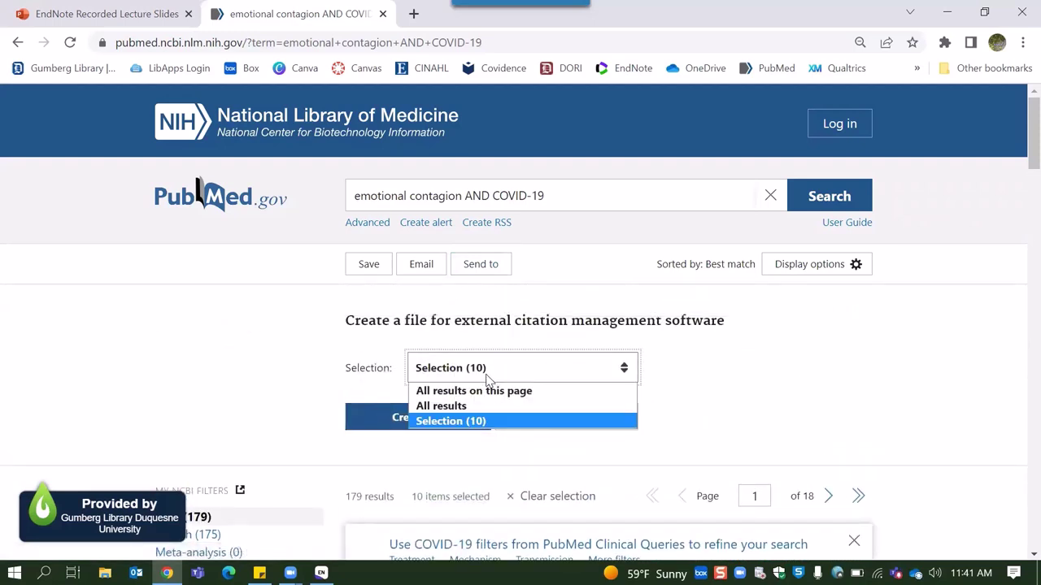
pyautogui.click(314, 361)
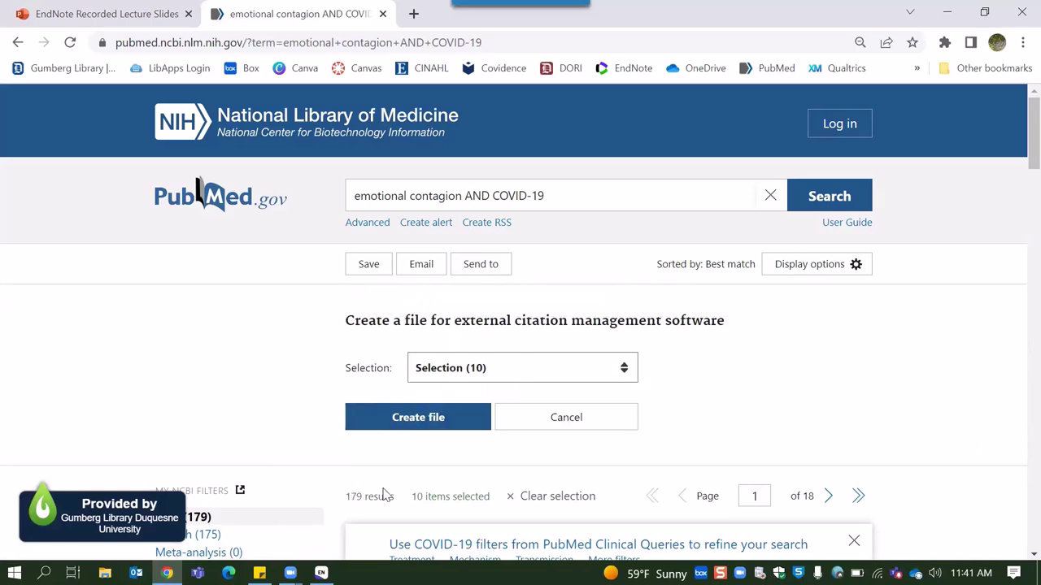
pyautogui.click(420, 418)
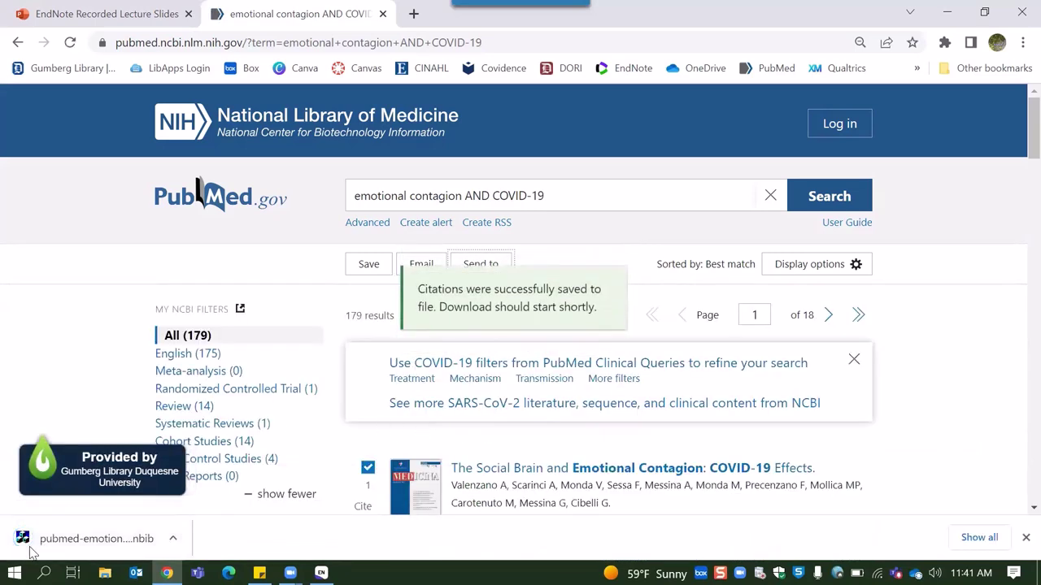
pyautogui.click(95, 541)
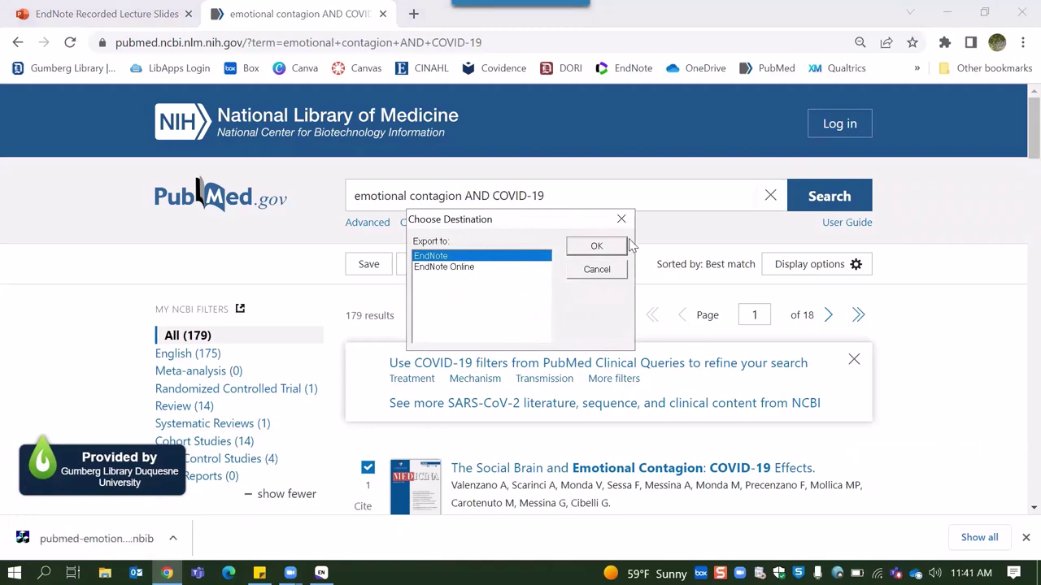
pyautogui.click(603, 248)
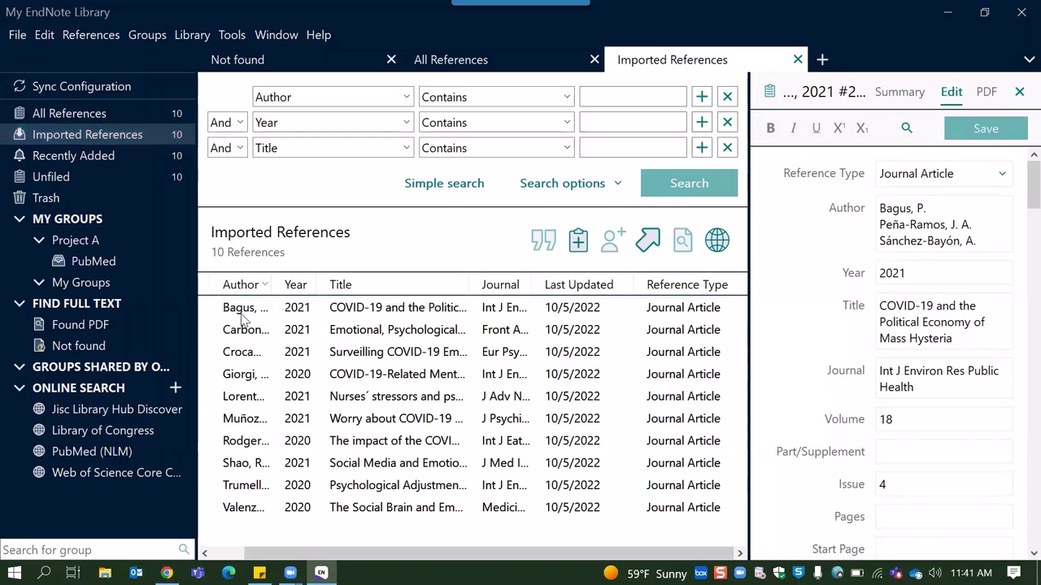
# Select all ten imported references, drag them onto the PubMed group, and open that group.
pyautogui.click(266, 319)
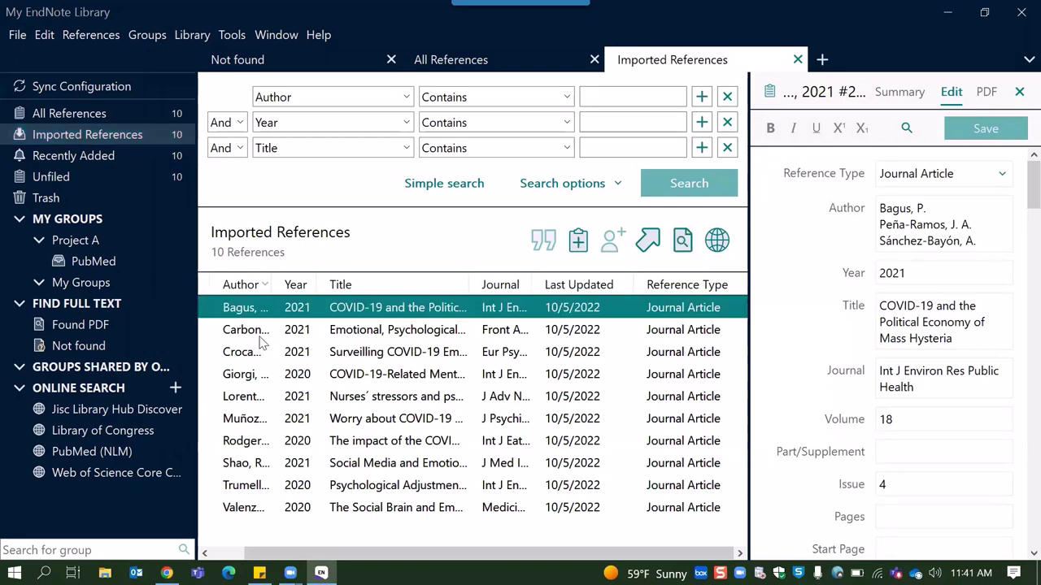
pyautogui.keyDown('ctrl'); pyautogui.click(264, 332); pyautogui.keyUp('ctrl')
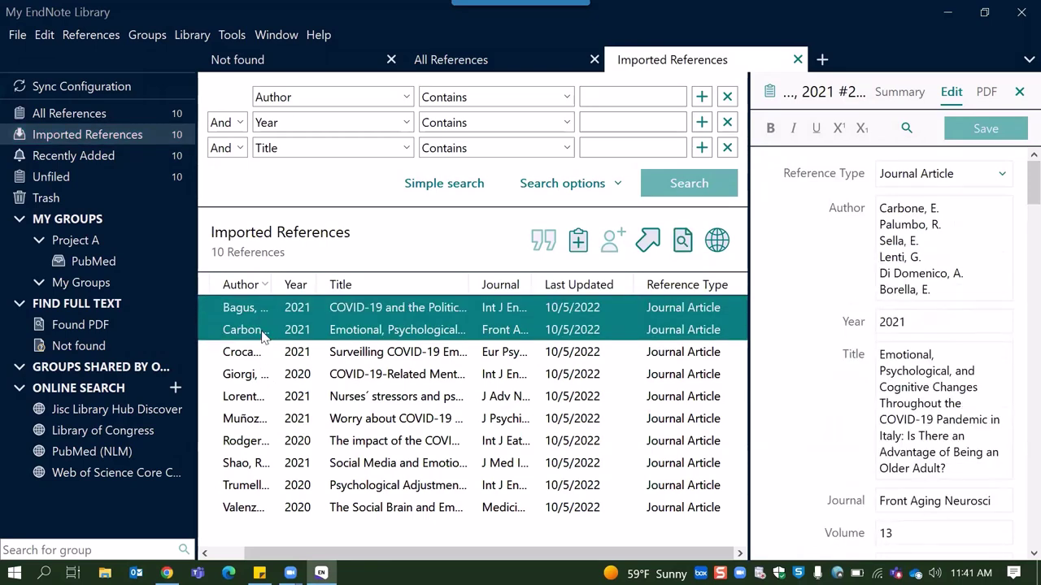
pyautogui.hotkey('ctrl', 'a')
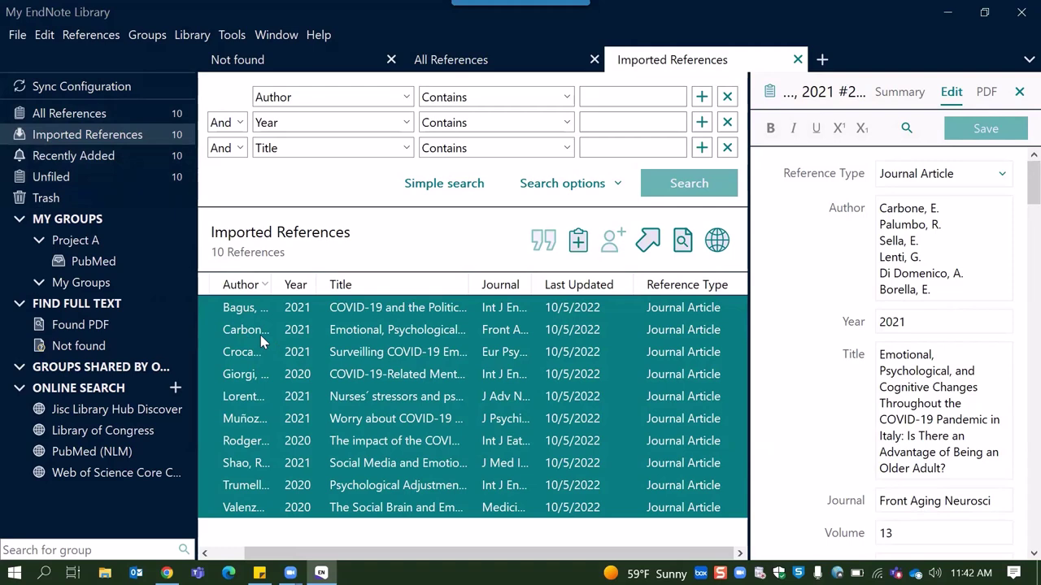
pyautogui.moveTo(260, 335); pyautogui.dragTo(125, 255)
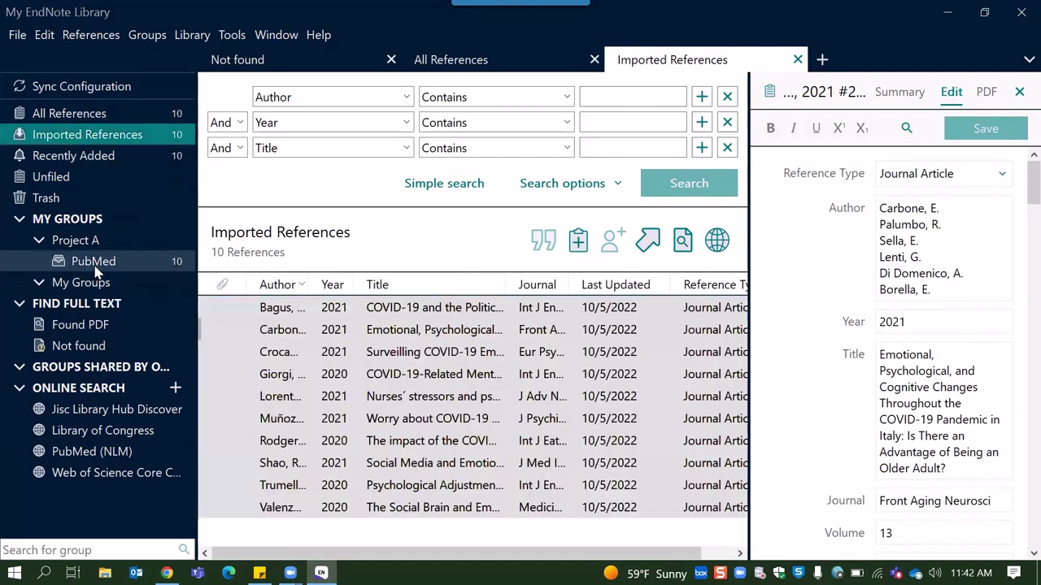
pyautogui.click(94, 262)
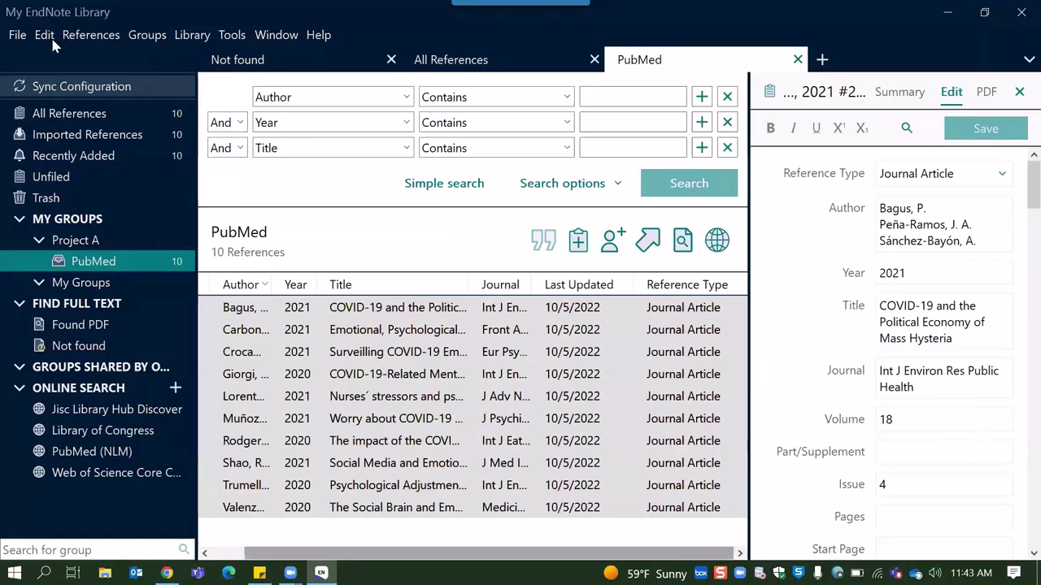
# Check the OpenURL path and authentication URL in Find Full Text preferences, then close them.
pyautogui.click(45, 36)
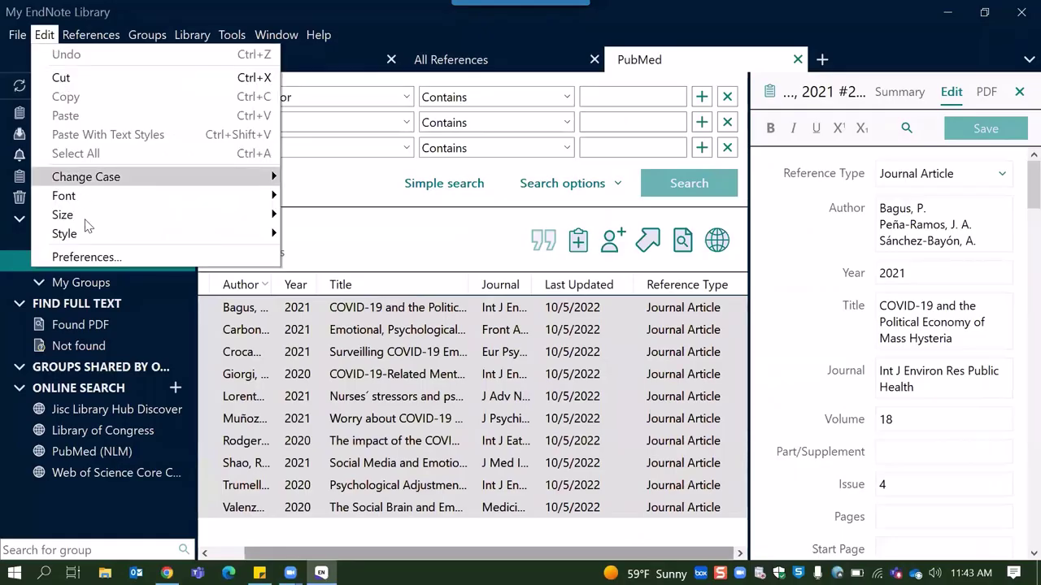
pyautogui.click(87, 257)
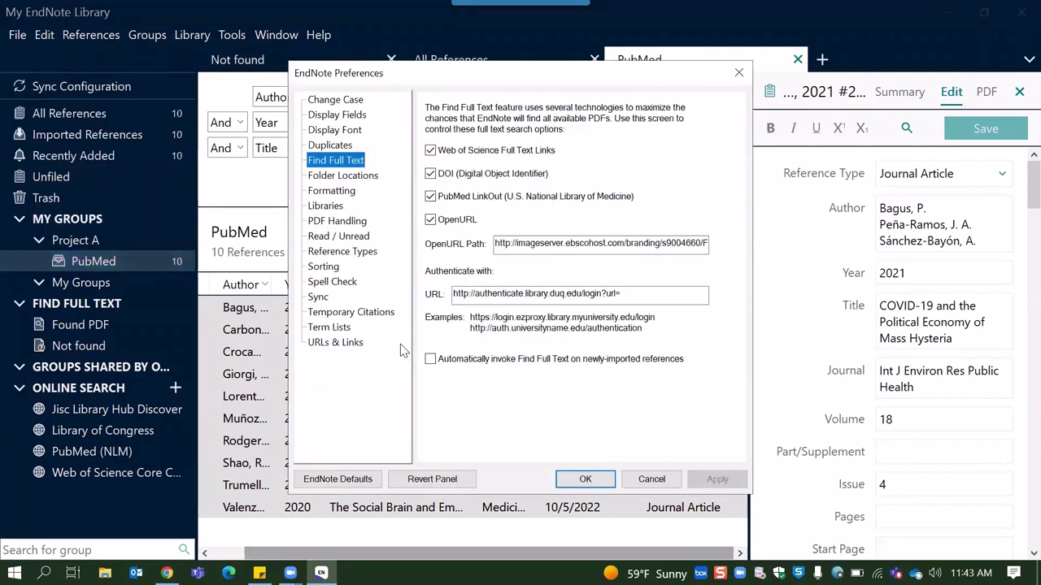
pyautogui.click(546, 248)
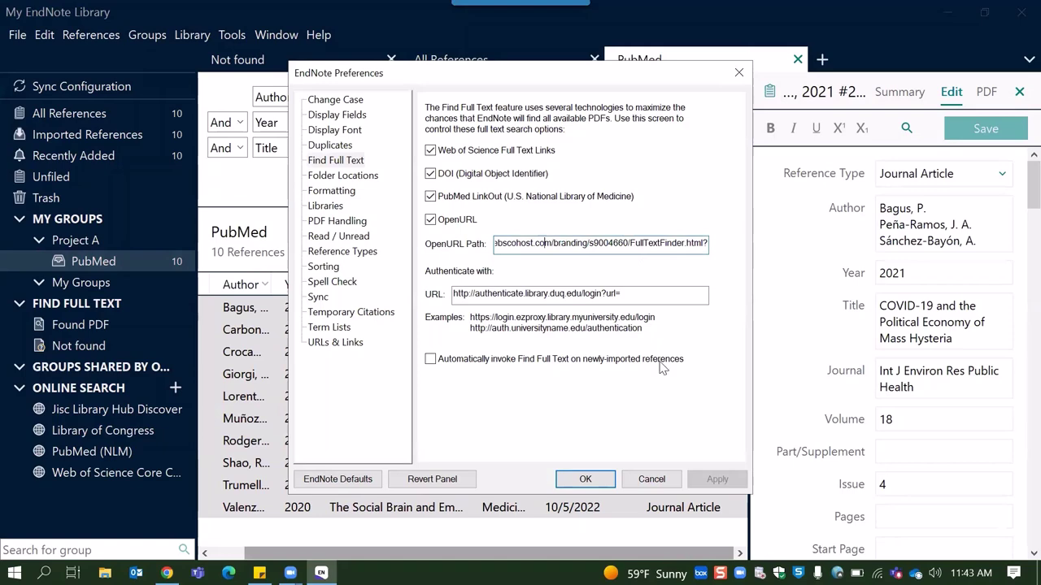
pyautogui.click(588, 478)
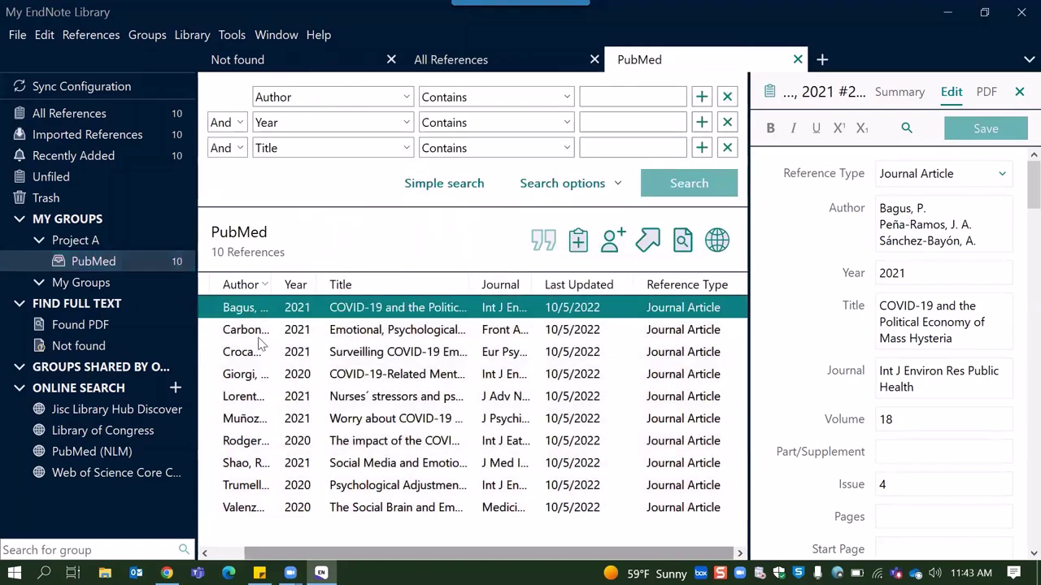
# Select every reference in the PubMed group and run Find Full Text on them.
pyautogui.hotkey('ctrl', 'a')
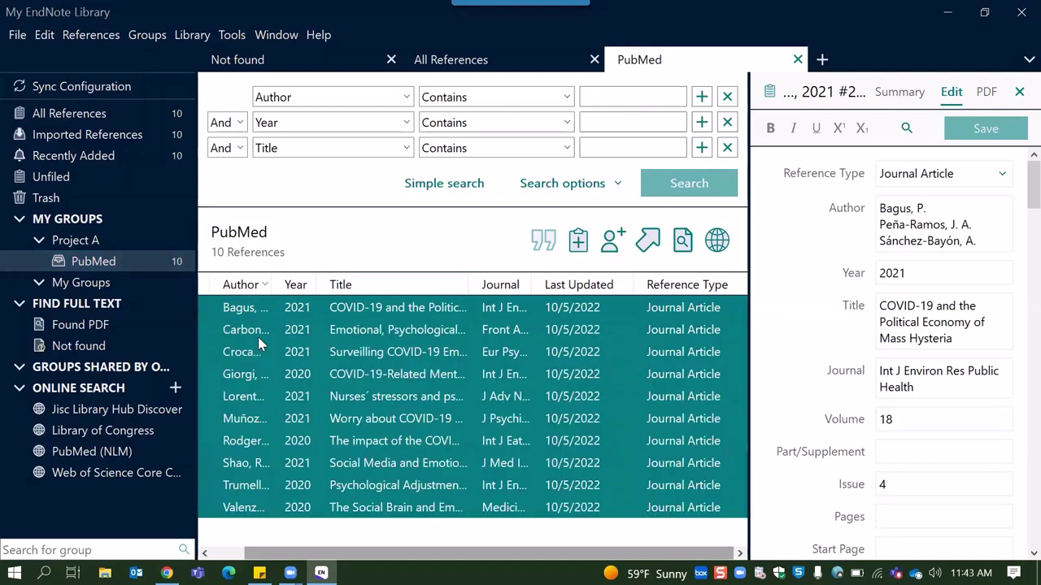
pyautogui.rightClick(319, 371)
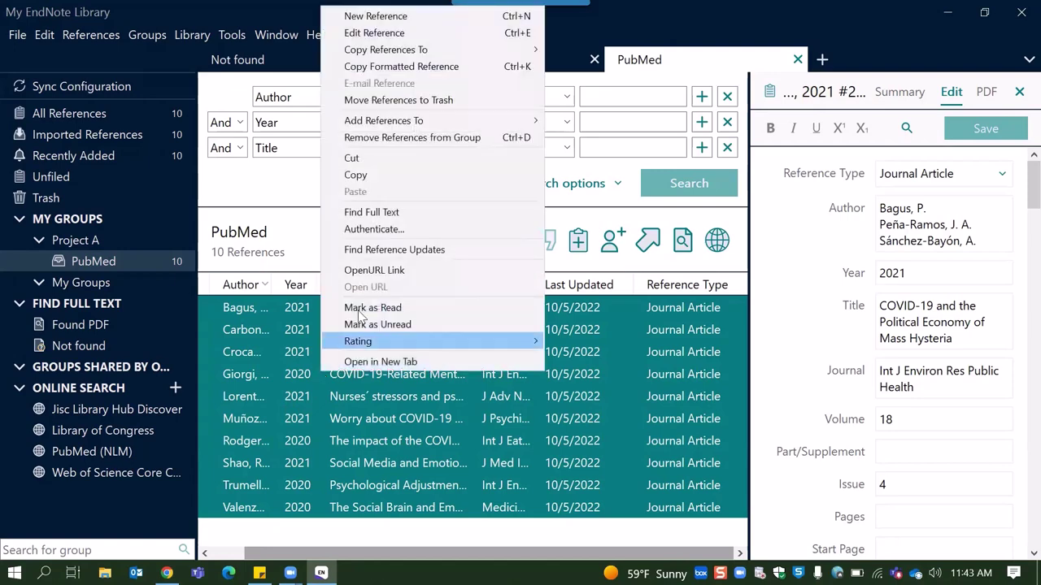
pyautogui.click(400, 214)
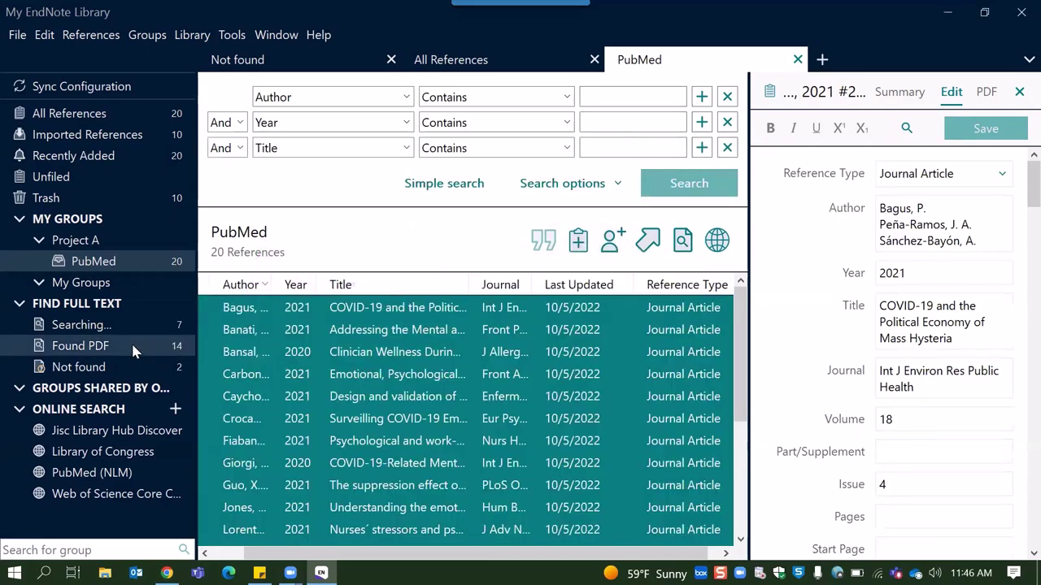
# In the Found PDF group, view the attached PDF of the Psychological and work-related factors article.
pyautogui.click(131, 346)
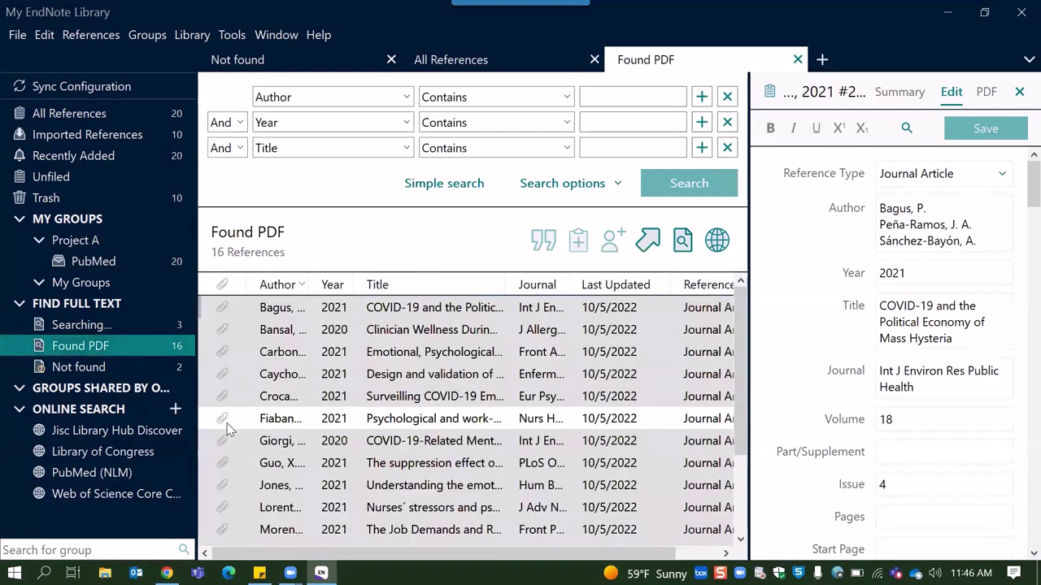
pyautogui.click(297, 420)
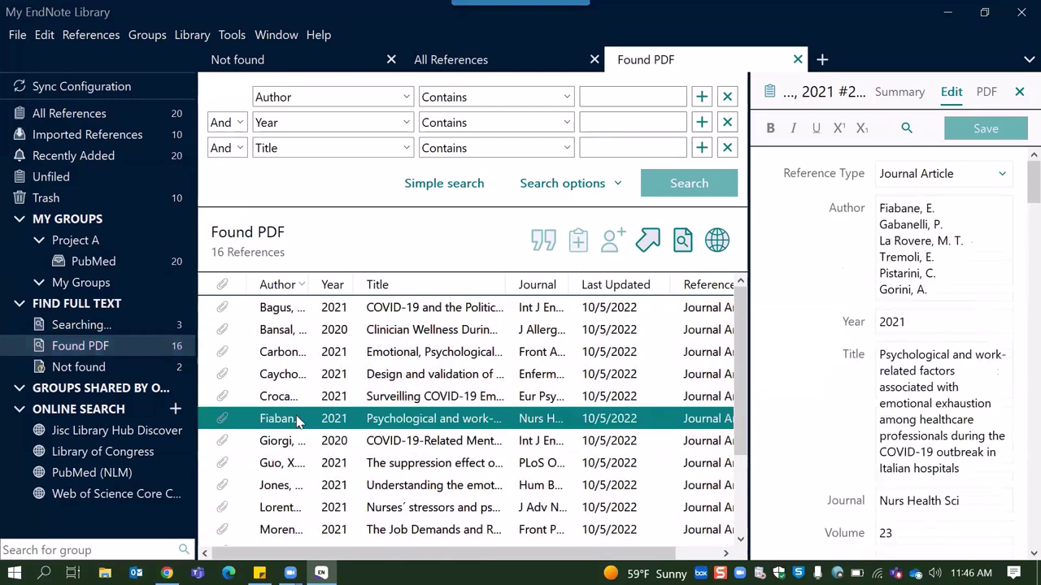
pyautogui.click(984, 92)
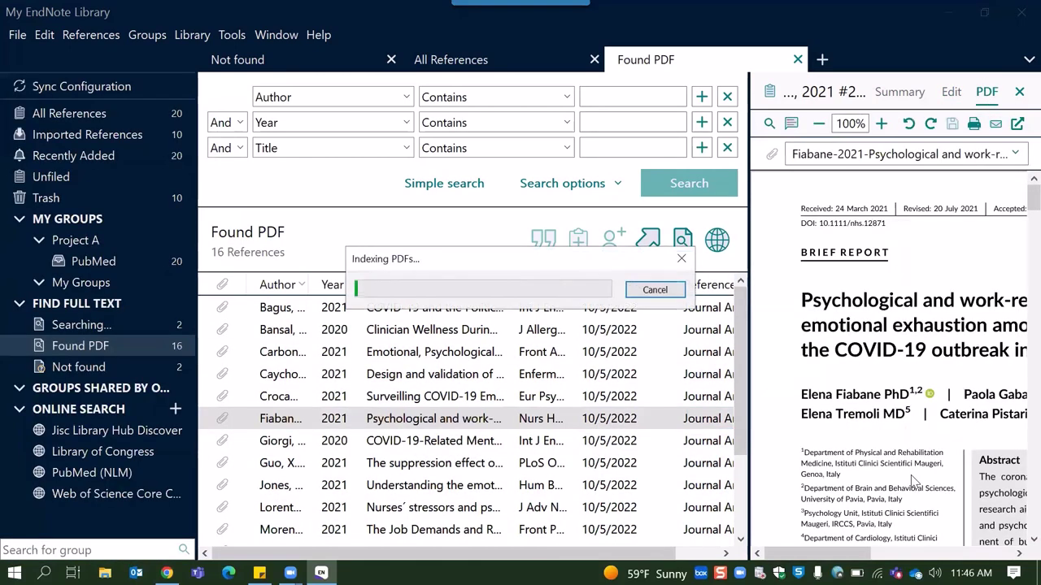
pyautogui.scroll(-1, 911, 474)
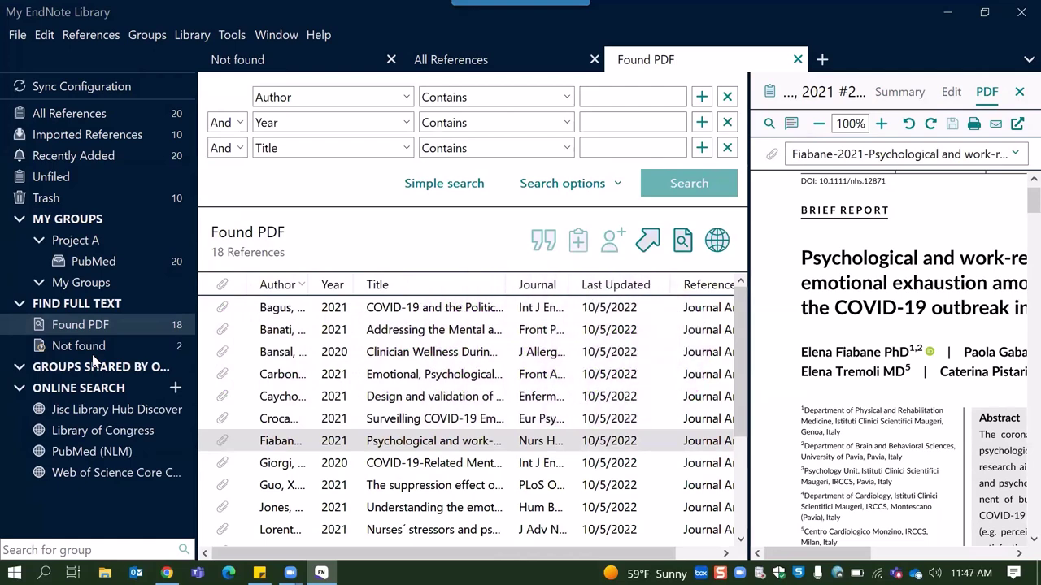
# Review the reference's Edit and Summary views and open its online PDF link.
pyautogui.click(956, 99)
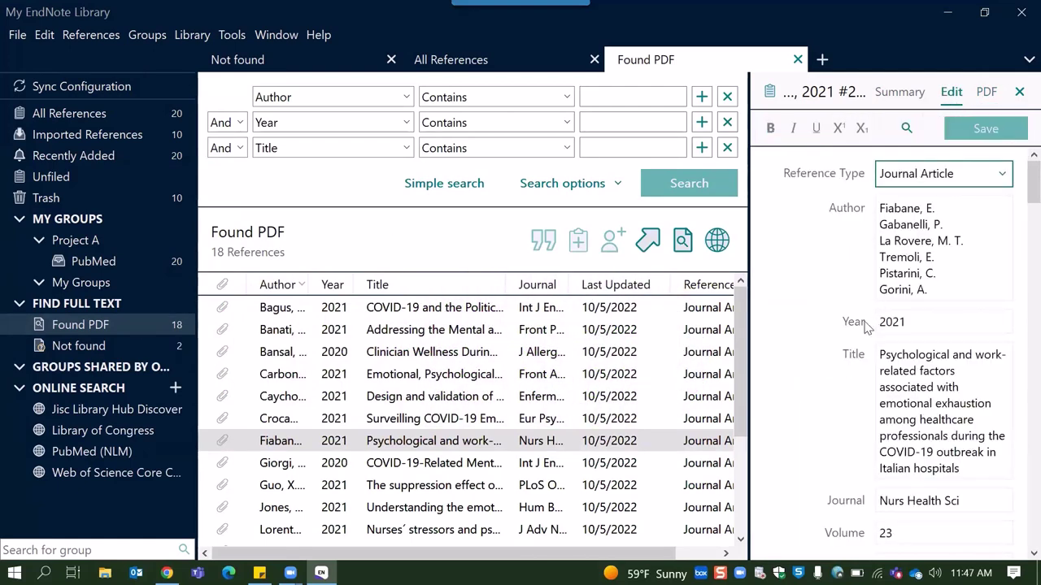
pyautogui.scroll(-1, 866, 325)
pyautogui.click(910, 95)
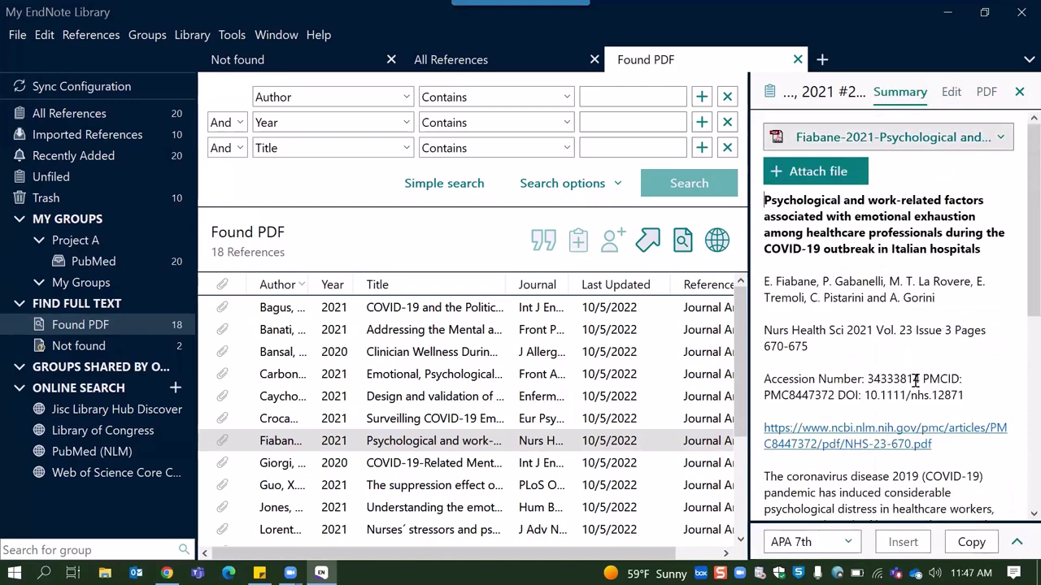
pyautogui.scroll(-1, 914, 381)
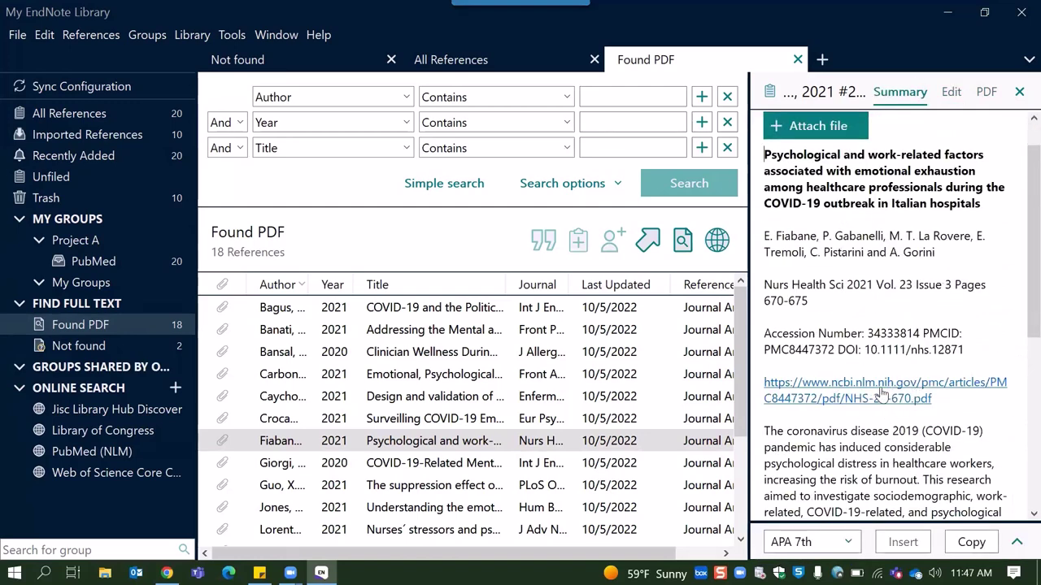
pyautogui.click(883, 393)
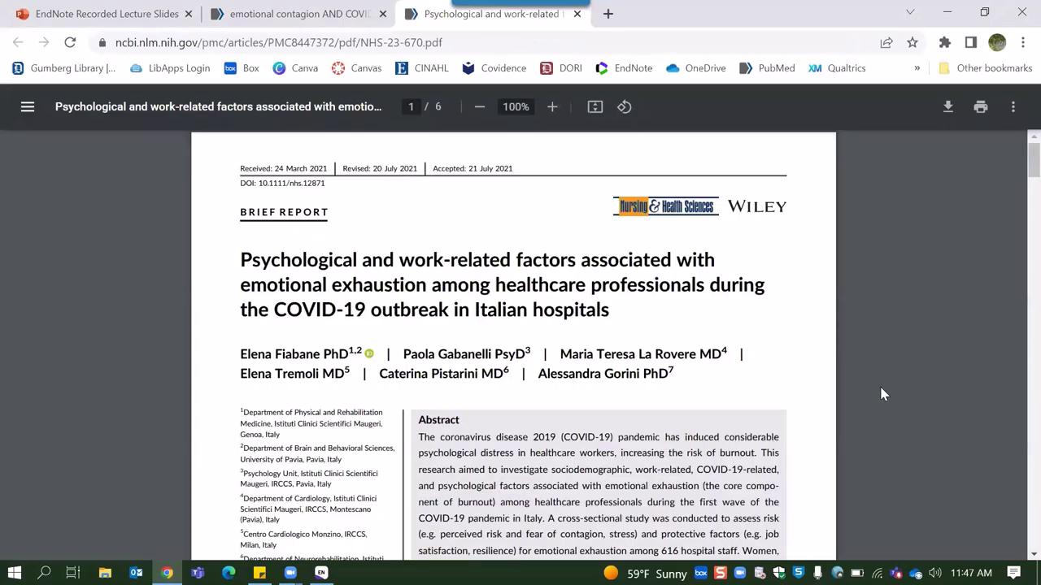
# Revisit the PubMed results tab in Chrome, then return to the EndNote library.
pyautogui.click(298, 11)
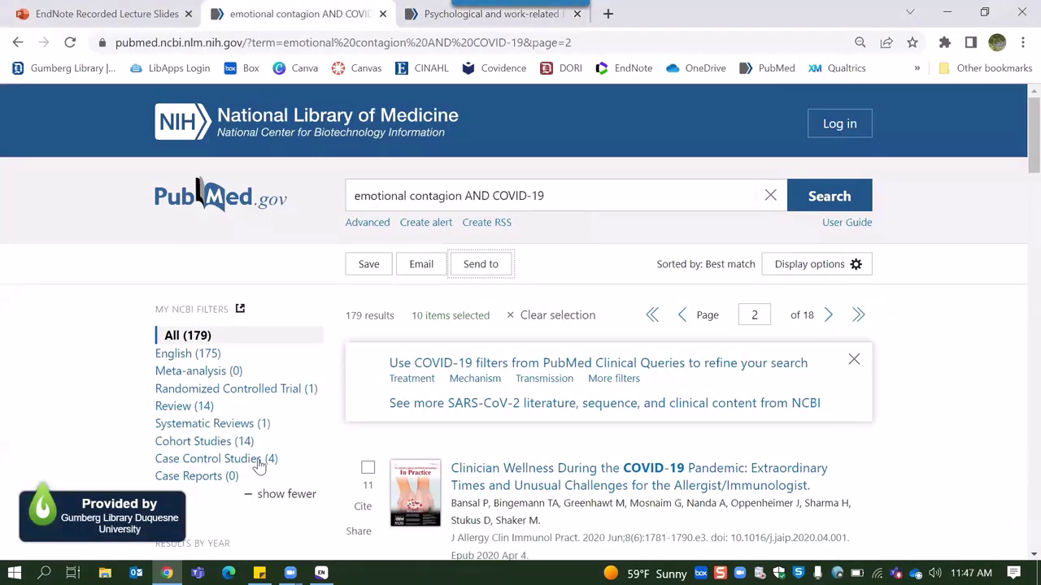
pyautogui.click(321, 574)
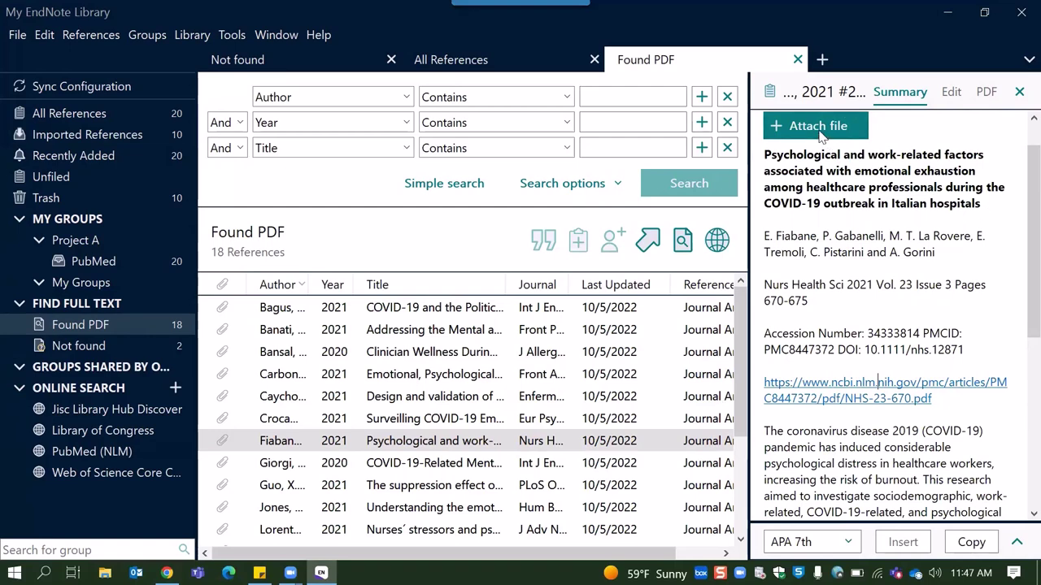
# Show the Not found full-text group with its 2 references.
pyautogui.click(82, 346)
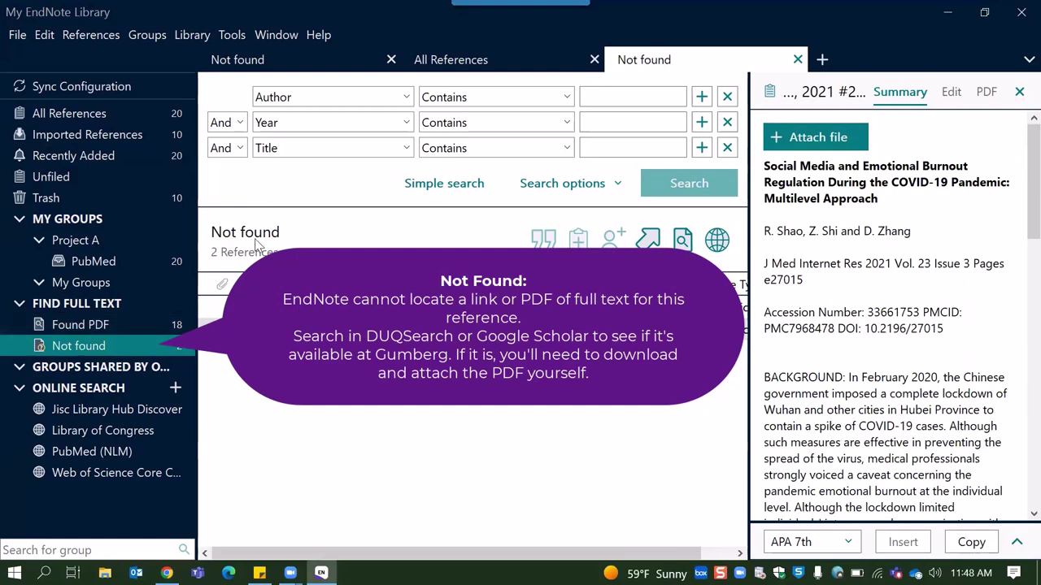
# Select the unfound article's title, then save its PDF from Chrome to Downloads as 'social media burnout'.
pyautogui.tripleClick(882, 174)
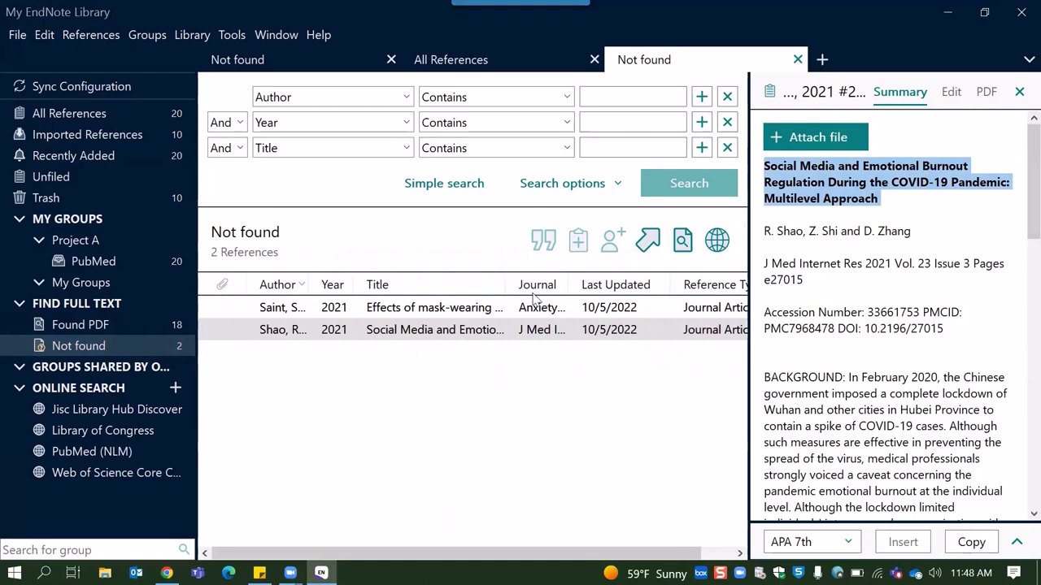
pyautogui.click(167, 573)
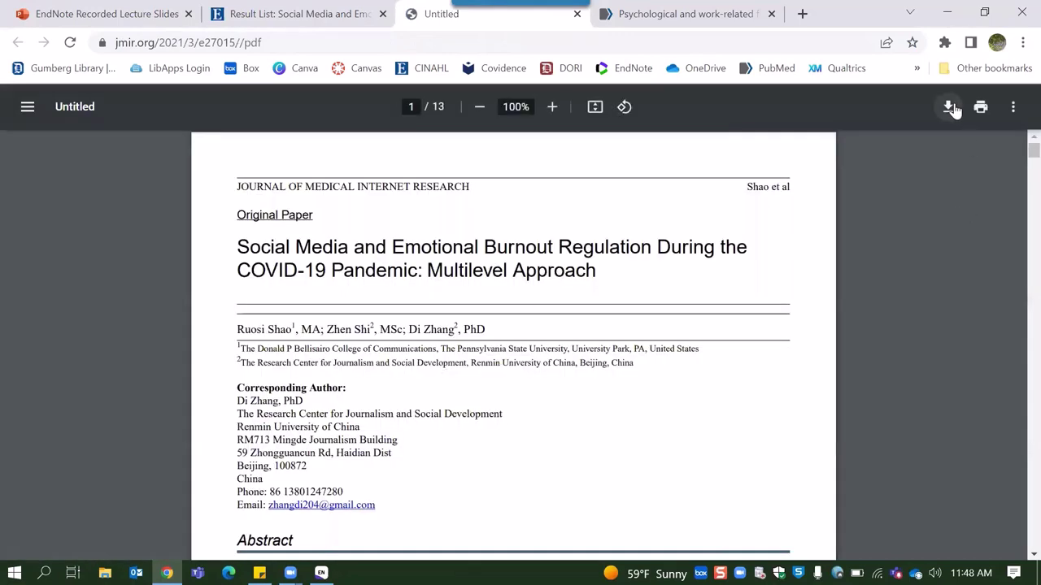
pyautogui.click(953, 108)
pyautogui.write('soci')
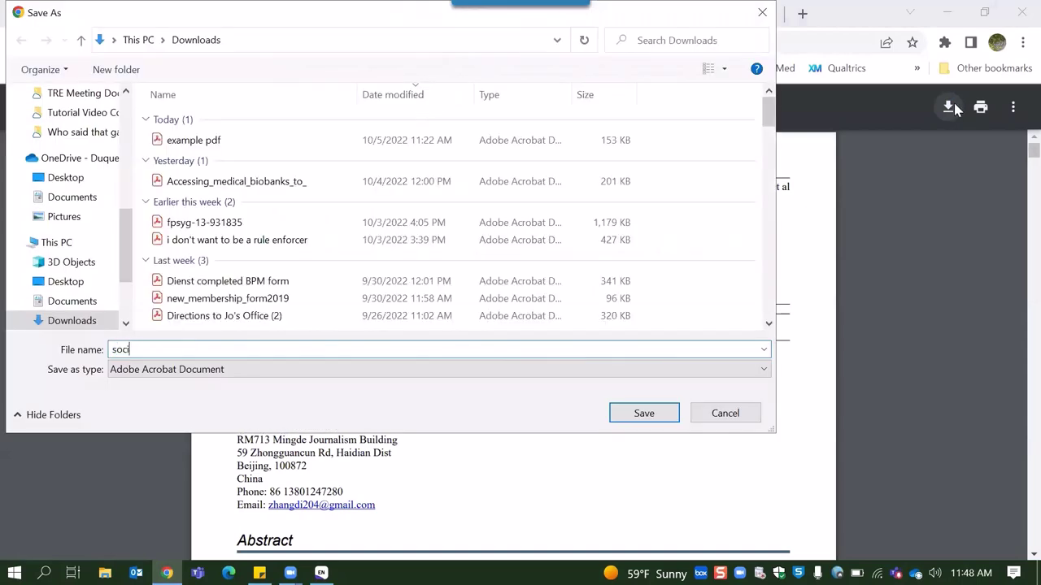
pyautogui.write('al media burnout')
pyautogui.press('Return')
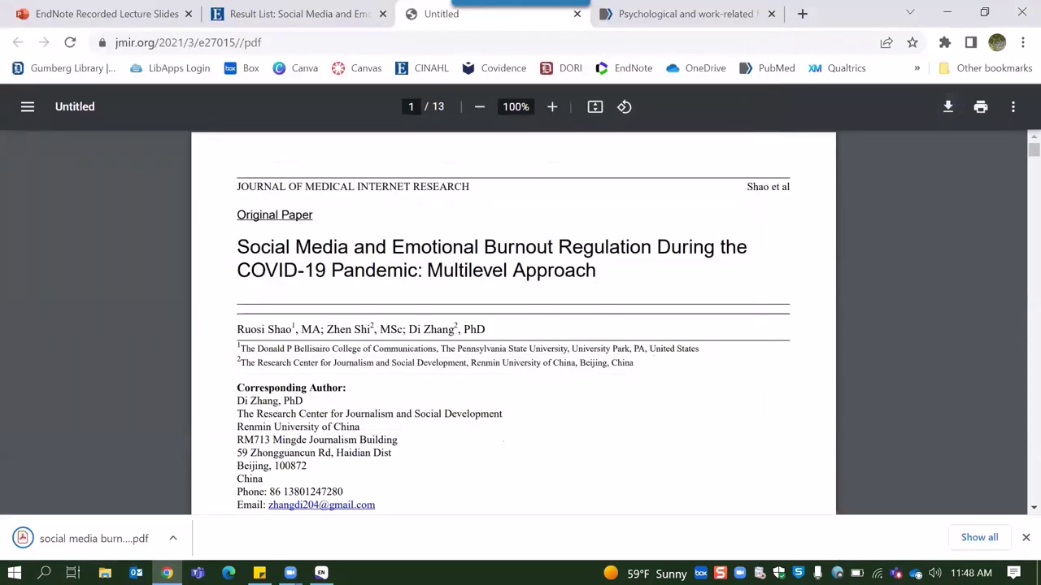
# Attach social media burnout.pdf to the Social Media and Emotional Burnout reference and save it.
pyautogui.click(321, 573)
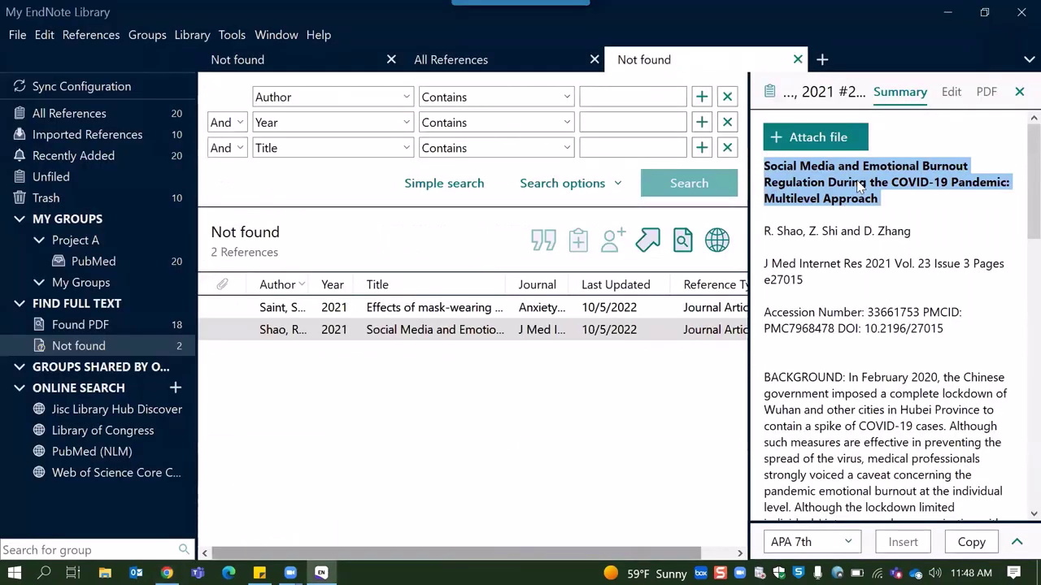
pyautogui.click(829, 145)
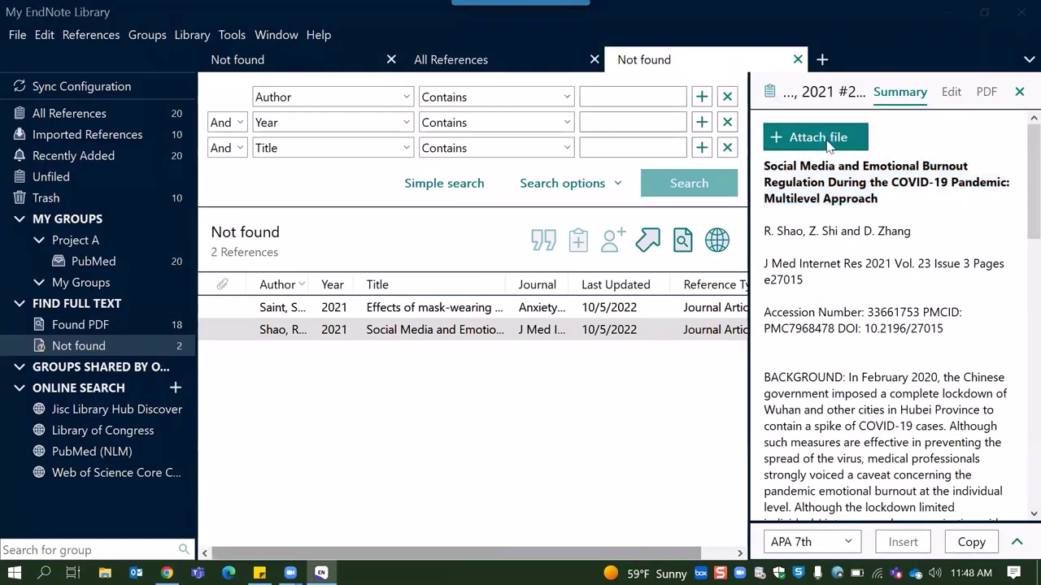
pyautogui.doubleClick(455, 189)
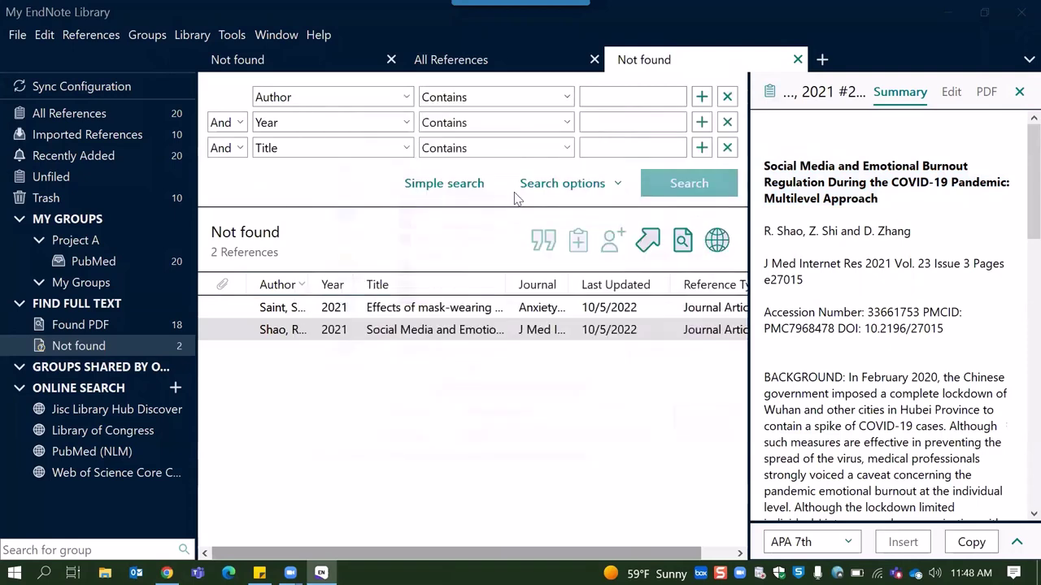
pyautogui.click(959, 101)
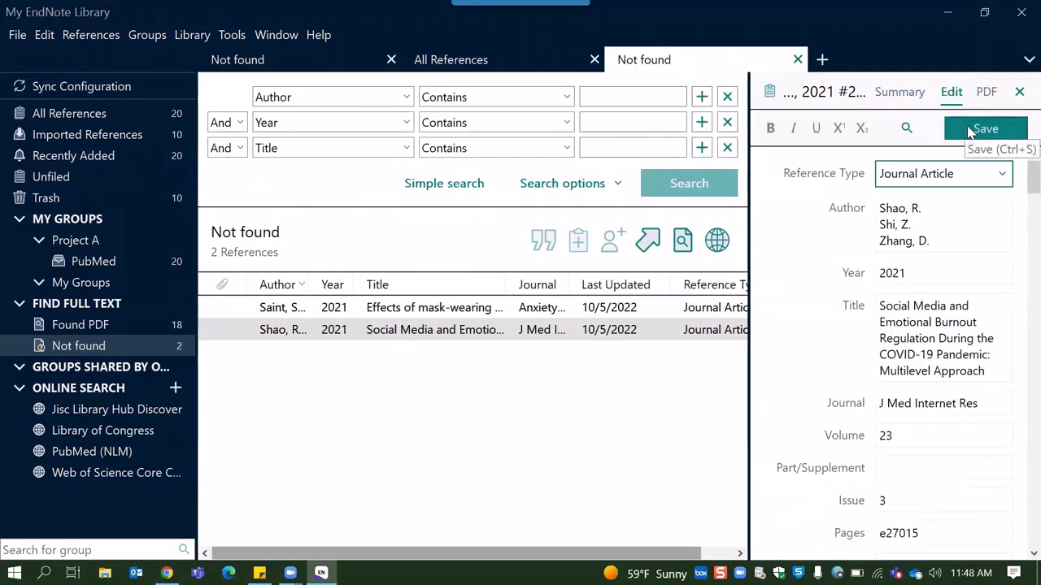
pyautogui.click(972, 130)
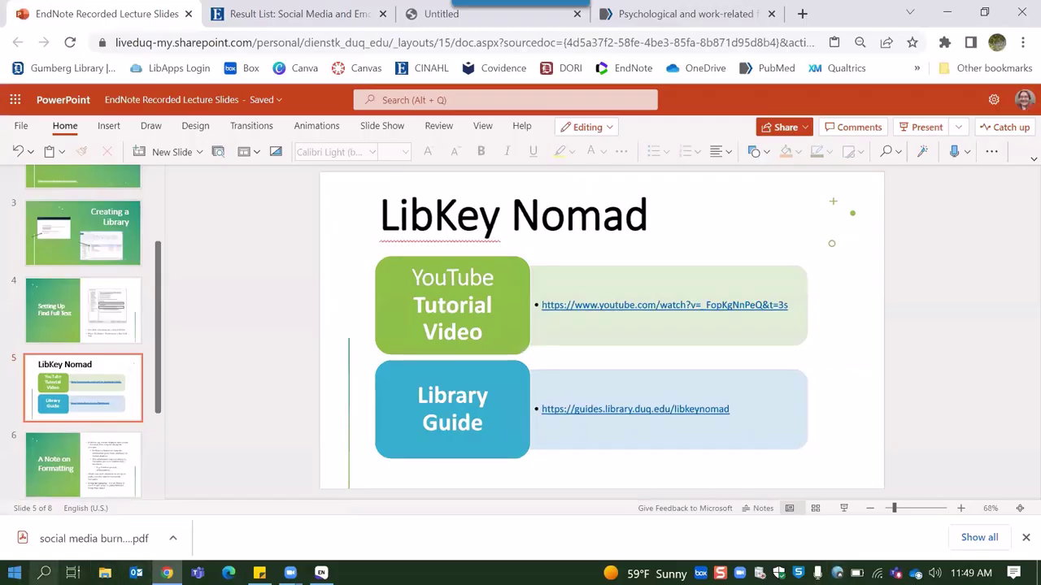
# Launch Word with a blank document and show the EndNote 20 ribbon.
pyautogui.click(14, 572)
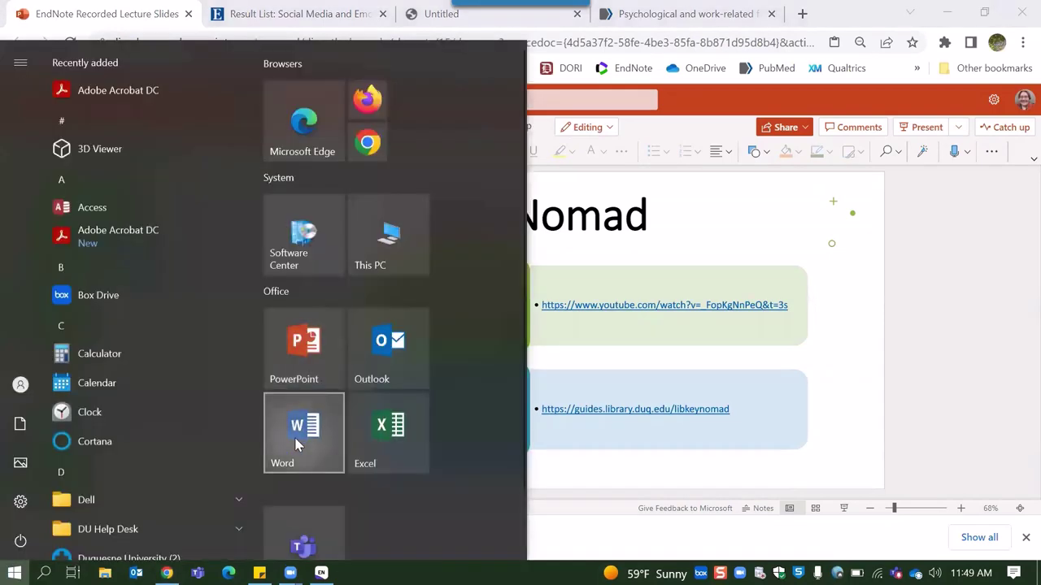
pyautogui.click(296, 443)
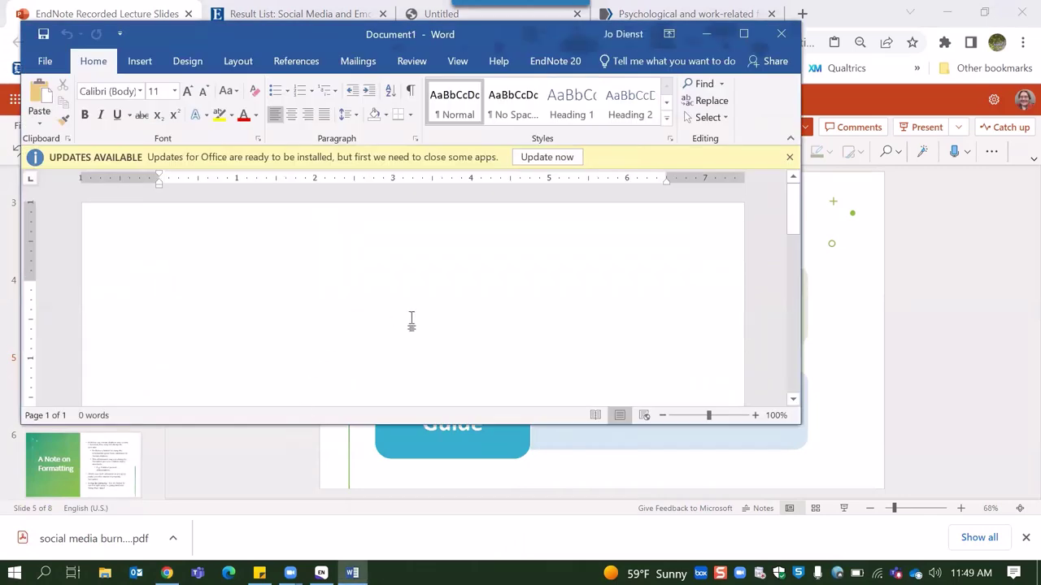
pyautogui.click(556, 63)
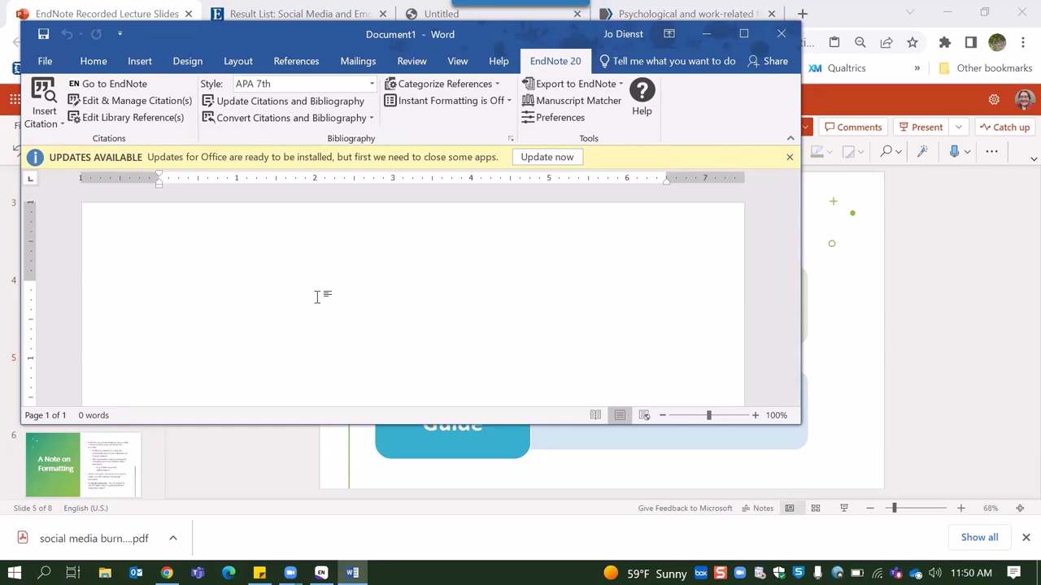
# Type the sentence Author says "" and keep APA 7th as the citation style.
pyautogui.write('Author says ""')
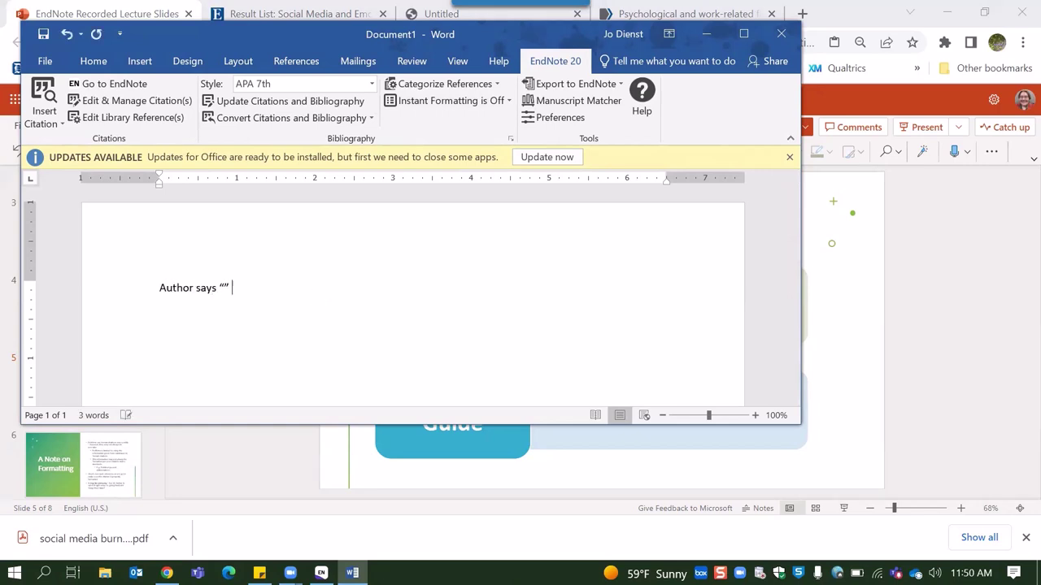
pyautogui.click(309, 91)
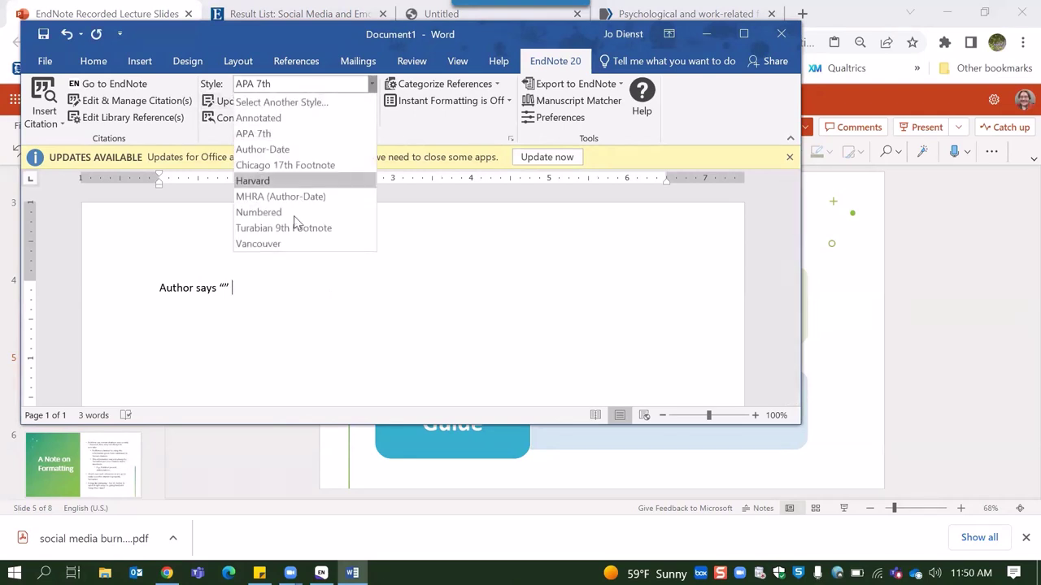
pyautogui.click(291, 137)
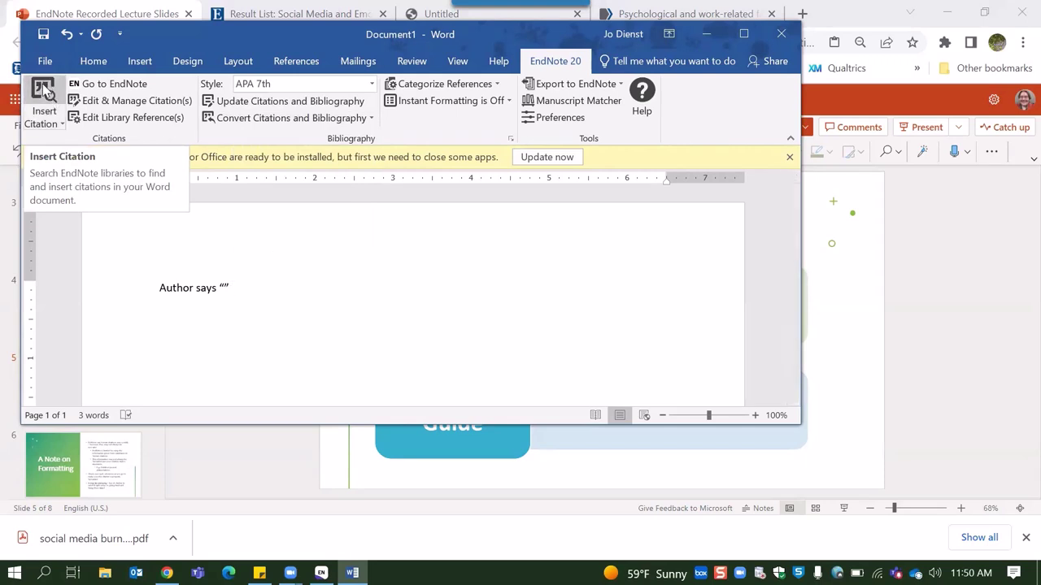
# Search the library for 'shao' and insert the citation (Shao et al., 2021) with its References entry.
pyautogui.click(48, 91)
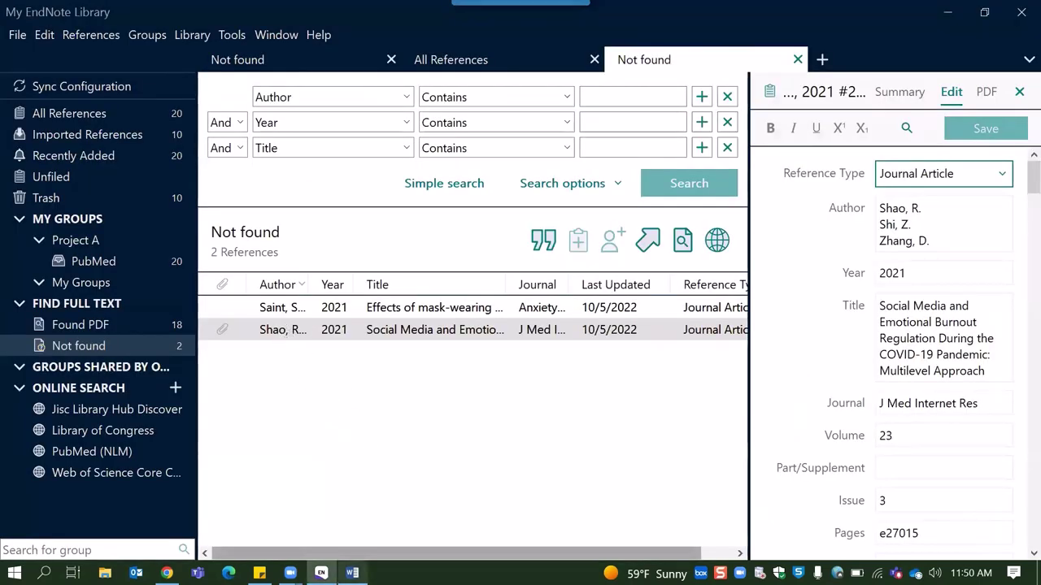
pyautogui.click(352, 573)
pyautogui.write('shao')
pyautogui.press('Return')
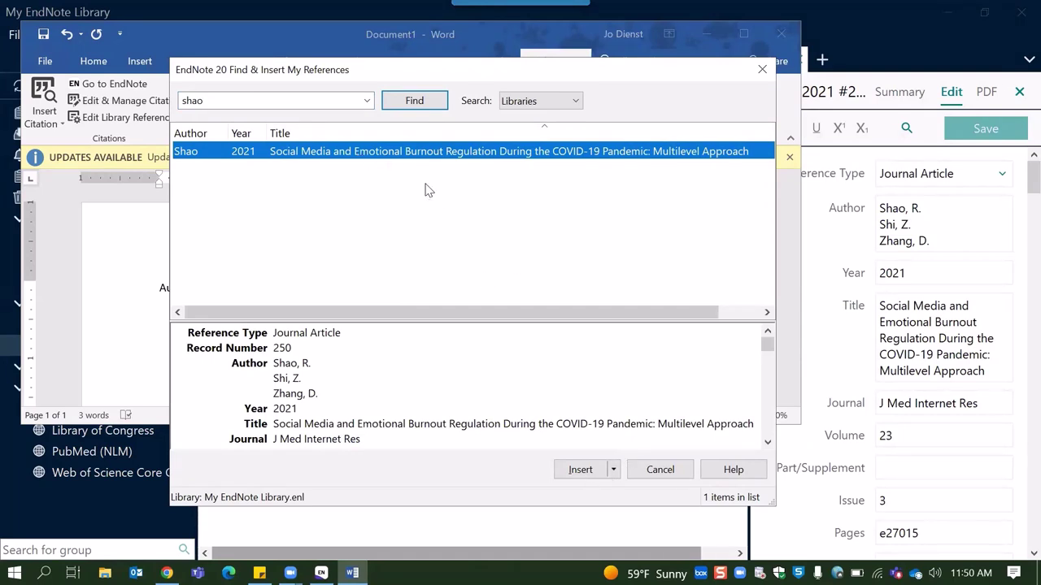
pyautogui.click(576, 472)
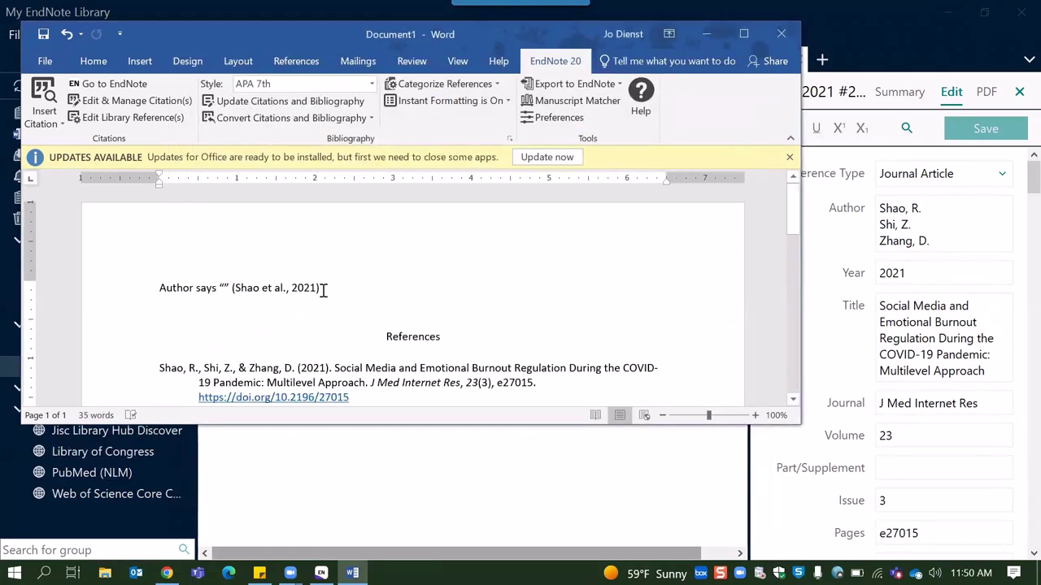
pyautogui.scroll(-2, 337, 309)
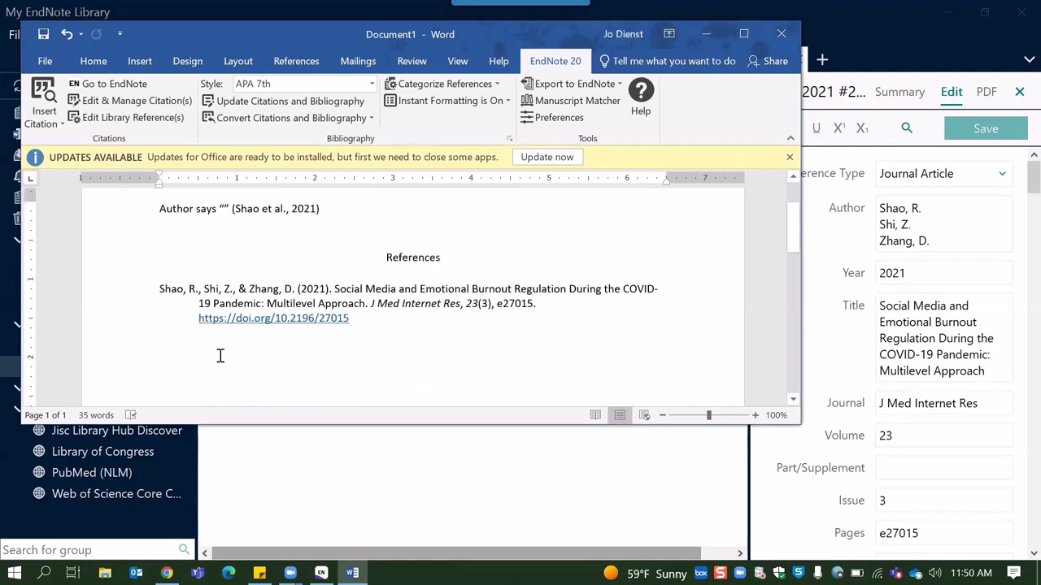
pyautogui.click(510, 140)
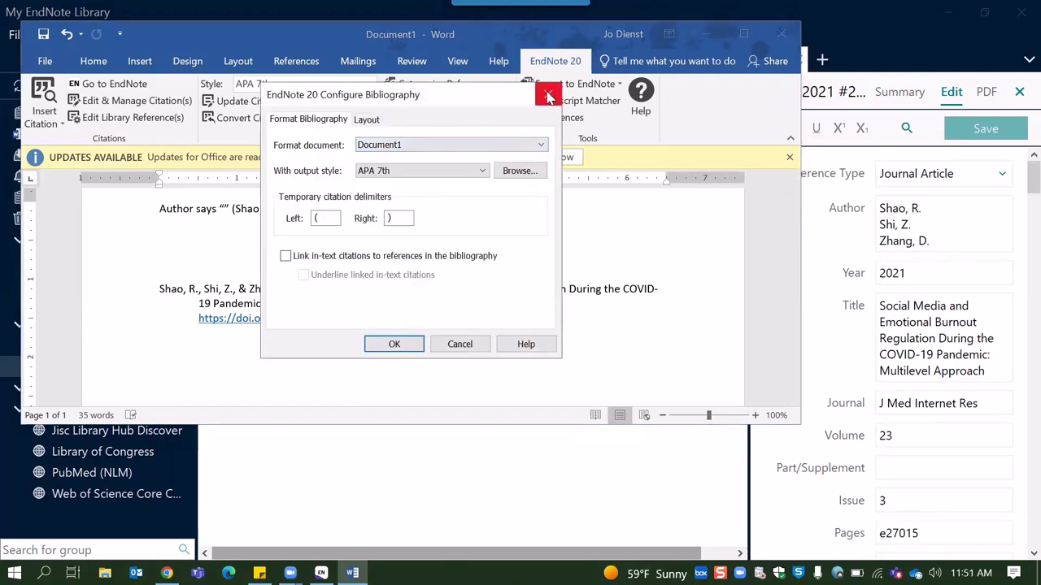
pyautogui.click(548, 96)
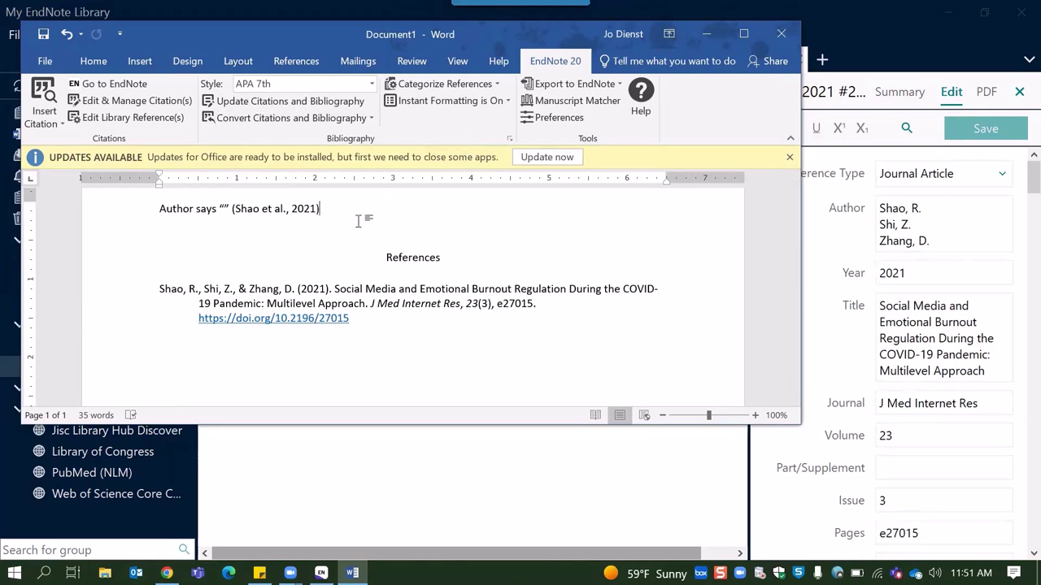
pyautogui.scroll(1, 353, 232)
pyautogui.click(282, 242)
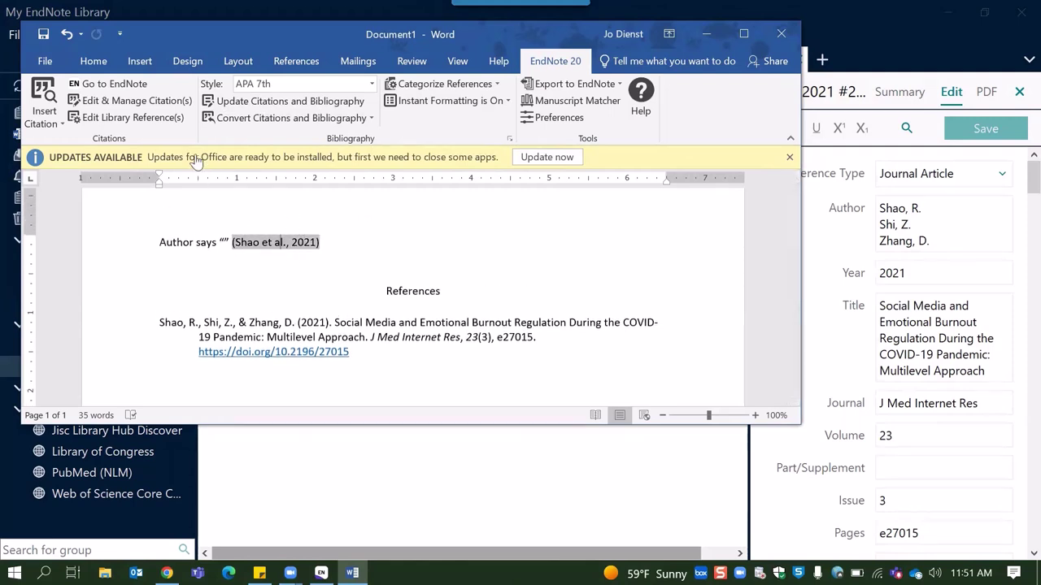
# Remove the Shao et al. citation through Edit & Manage Citation(s), leaving only Author says "".
pyautogui.click(165, 108)
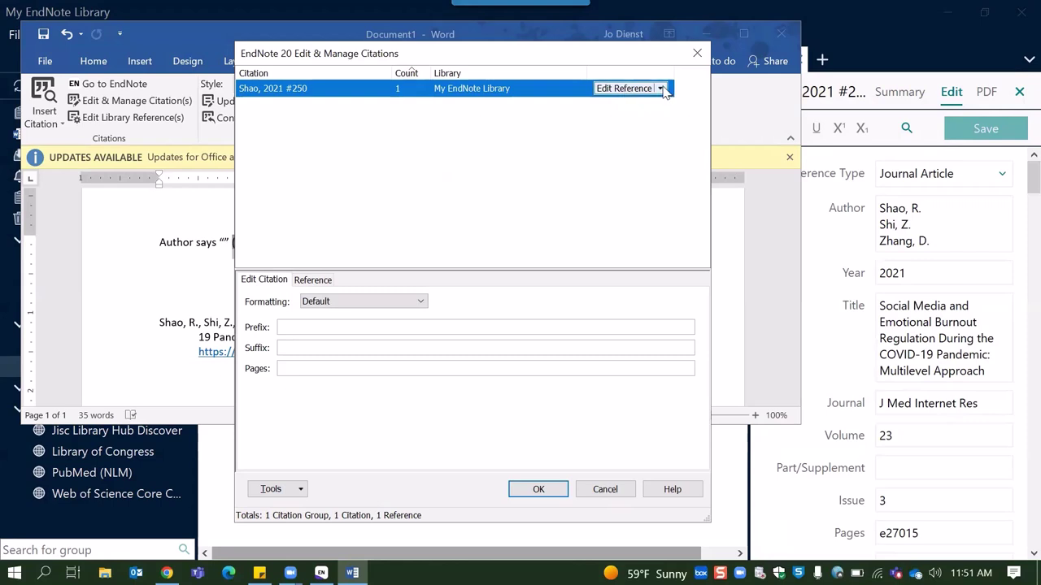
pyautogui.click(661, 89)
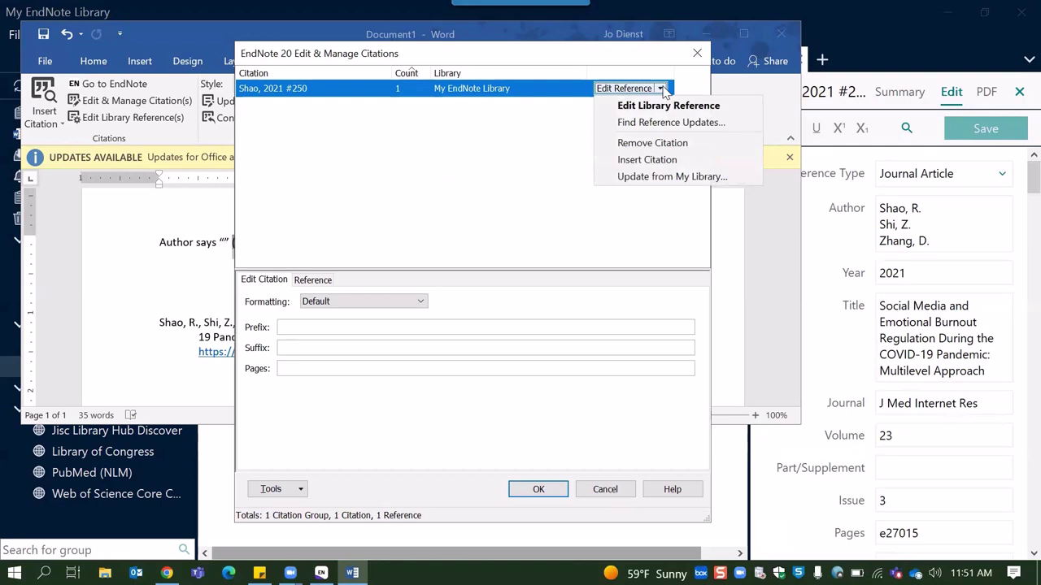
pyautogui.click(650, 143)
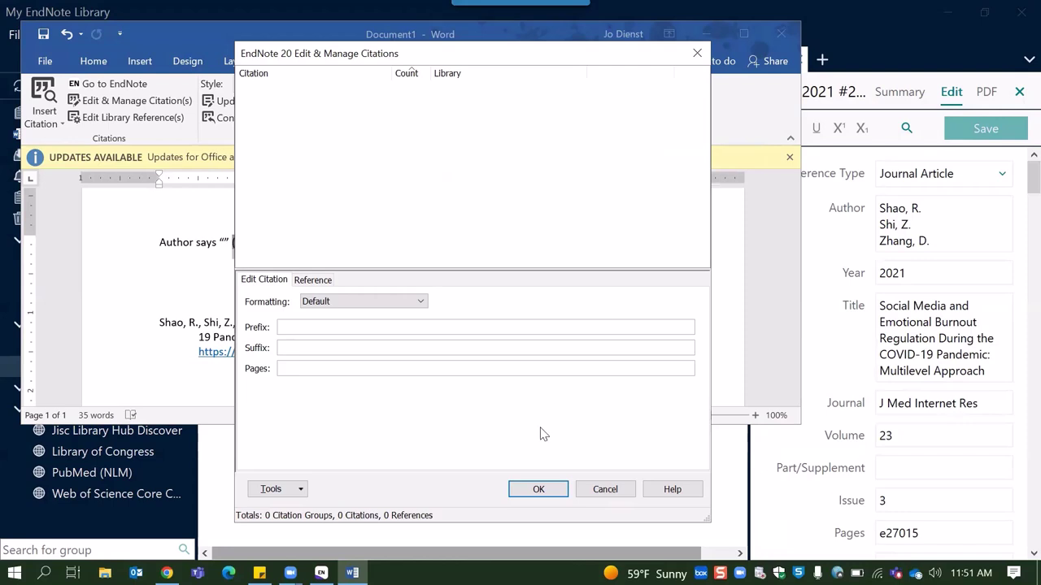
pyautogui.click(532, 487)
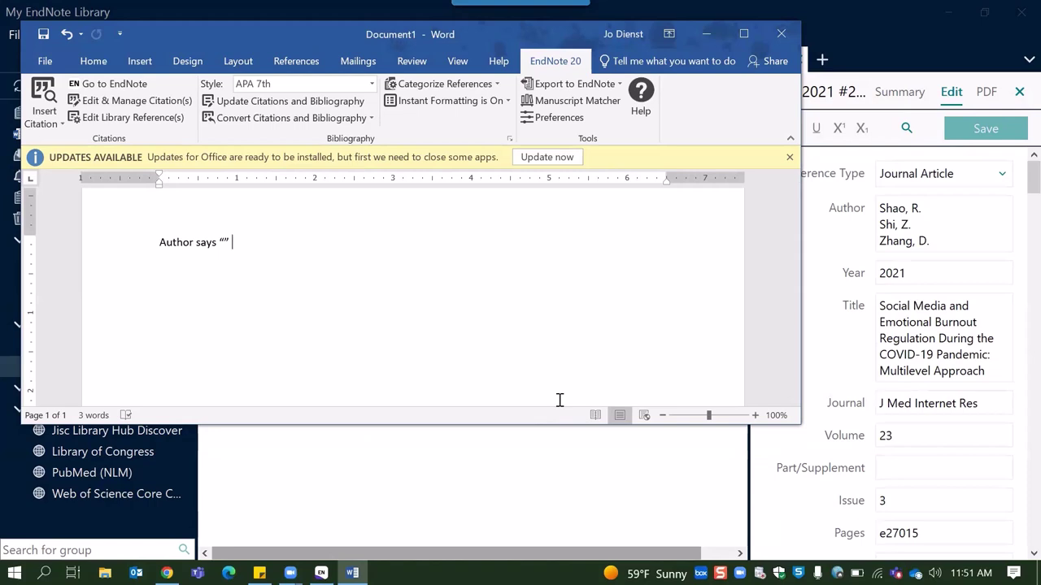
# Close the Word document and scroll to the guide's Fix Journal Abbreviations instructions and troubleshooting.
pyautogui.click(781, 33)
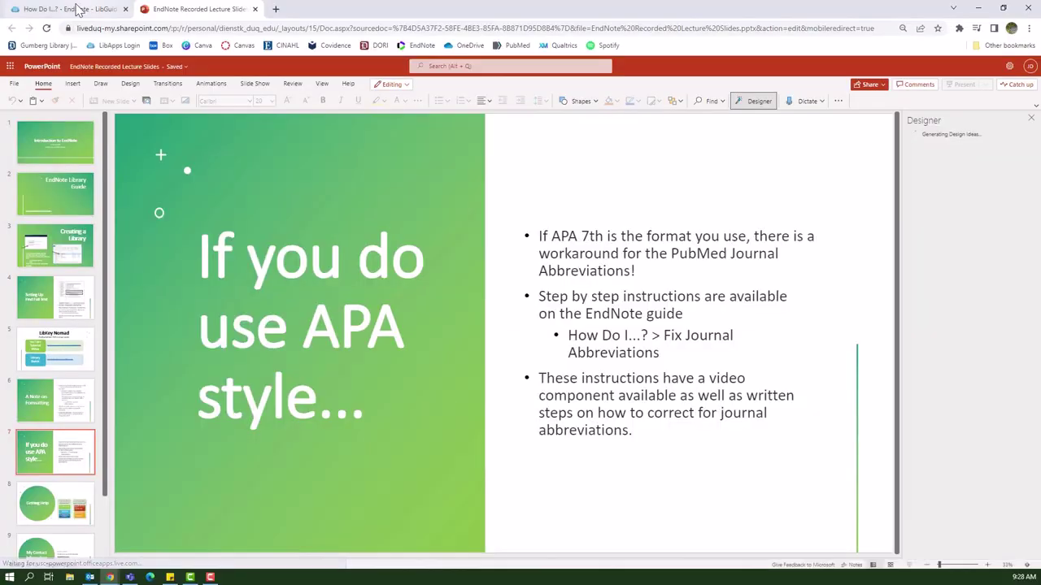
pyautogui.click(73, 8)
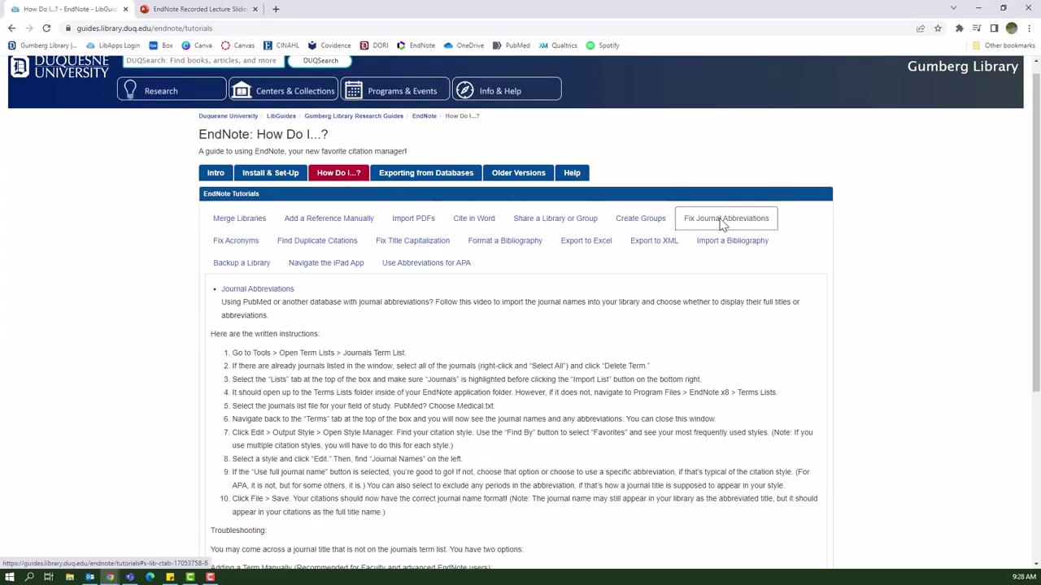
pyautogui.scroll(-2, 189, 313)
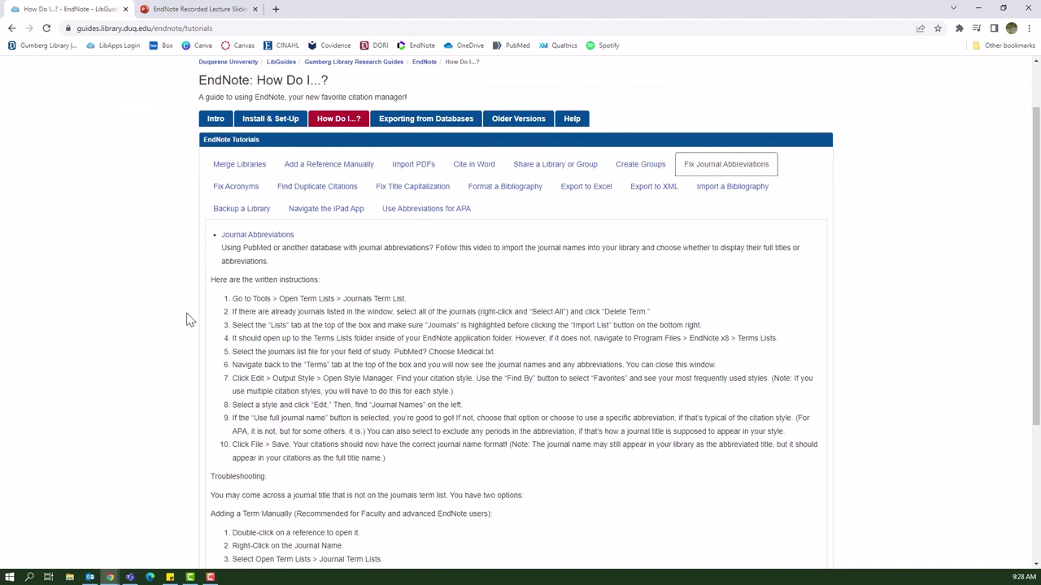
pyautogui.scroll(-1, 187, 319)
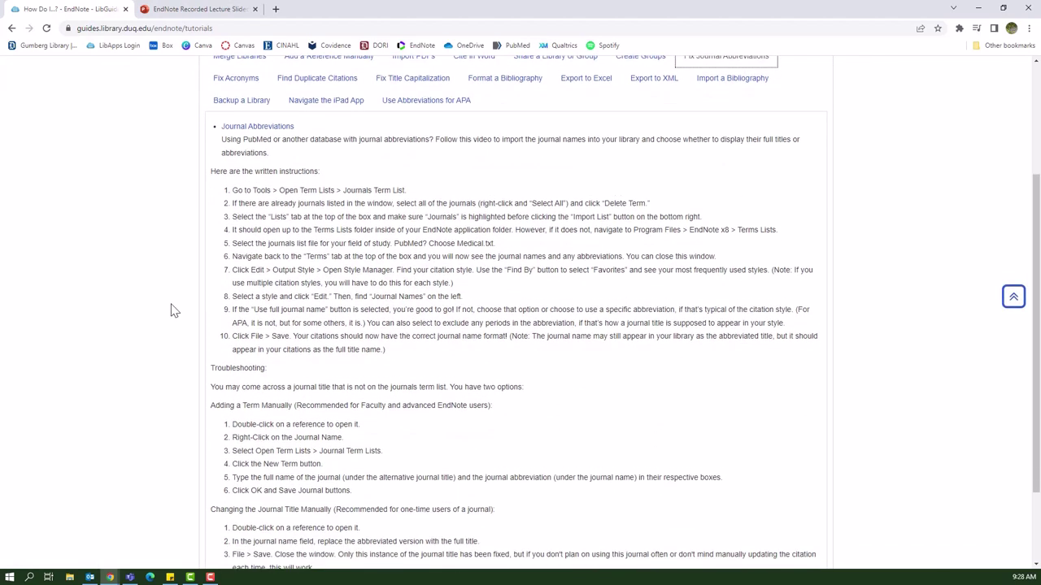